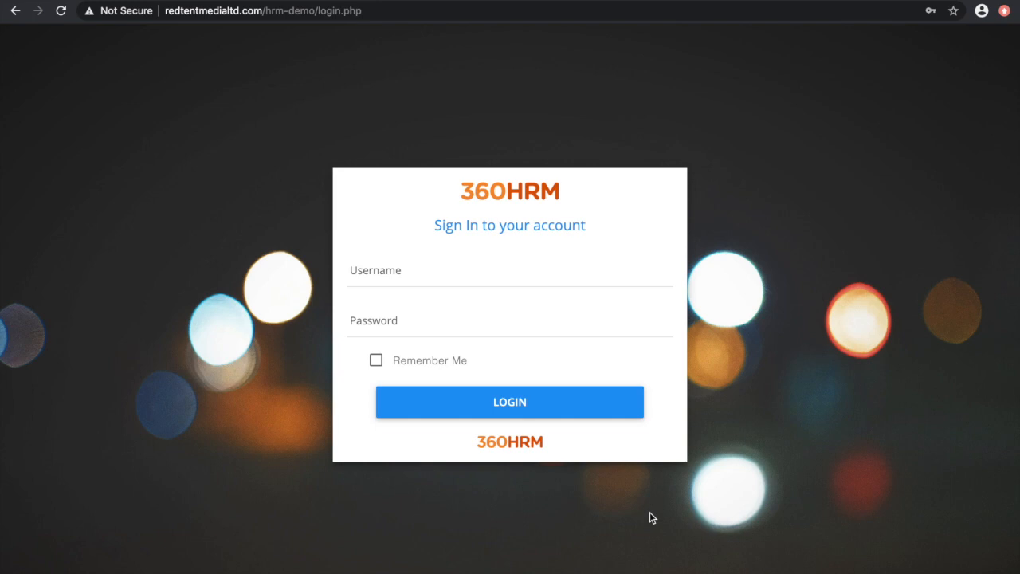
Step: Sign in to the HR system with the coordinator's username and account password
click(550, 264)
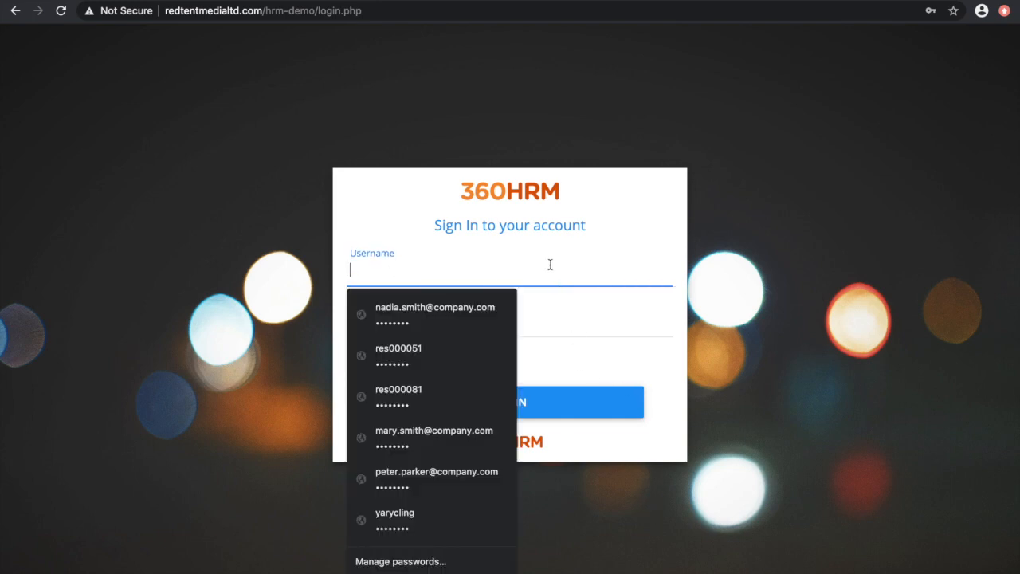
text(res000051)
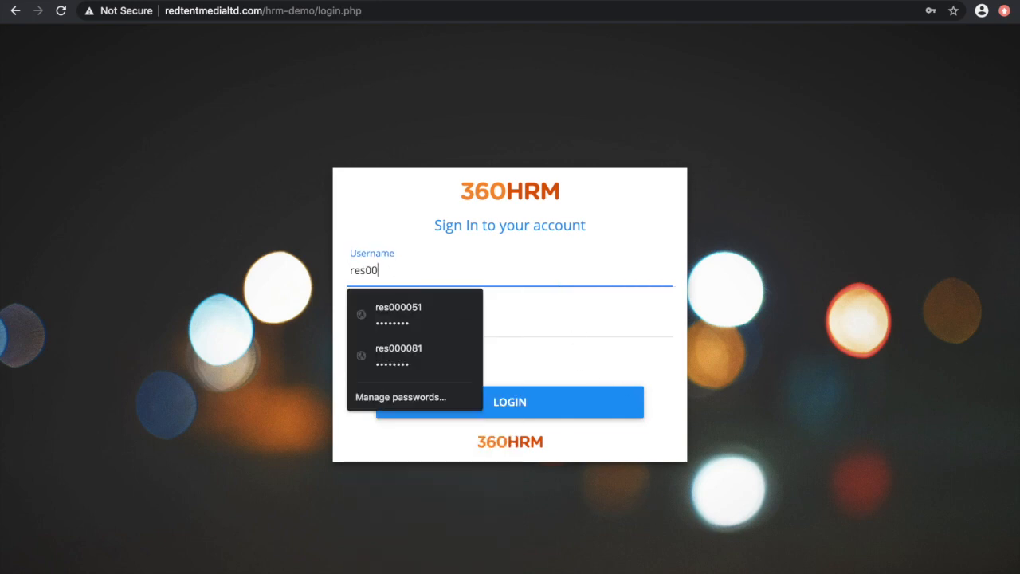
click(555, 306)
text(•••••••)
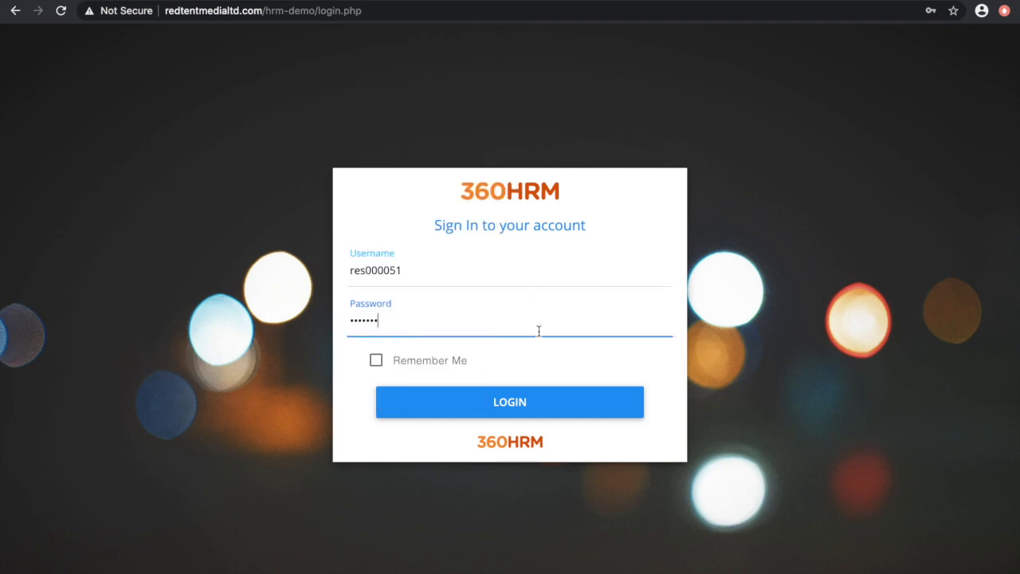
click(532, 403)
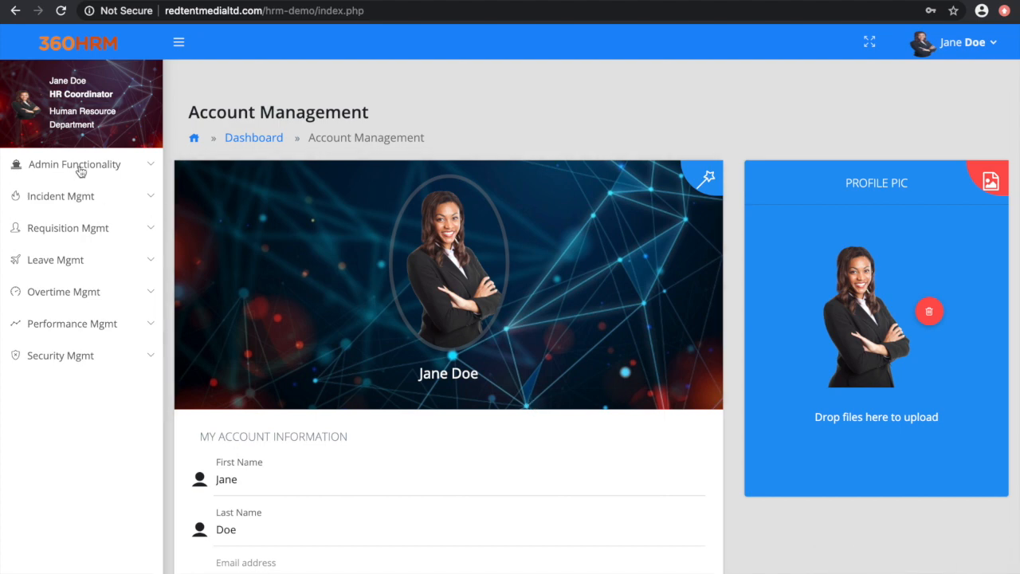
Step: Open Employee Management from the admin functions and enter the new user's first and last names
click(149, 169)
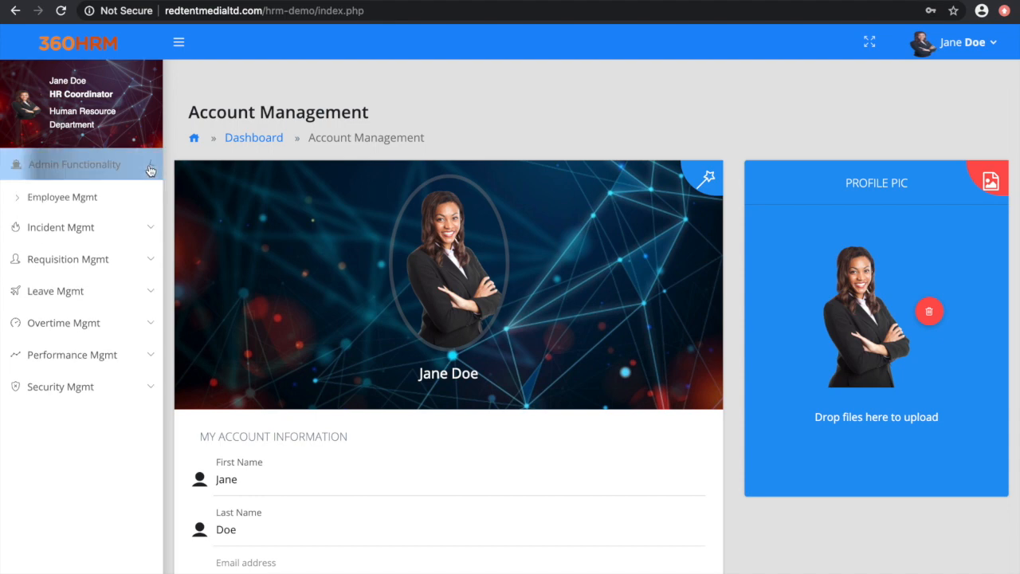
click(83, 198)
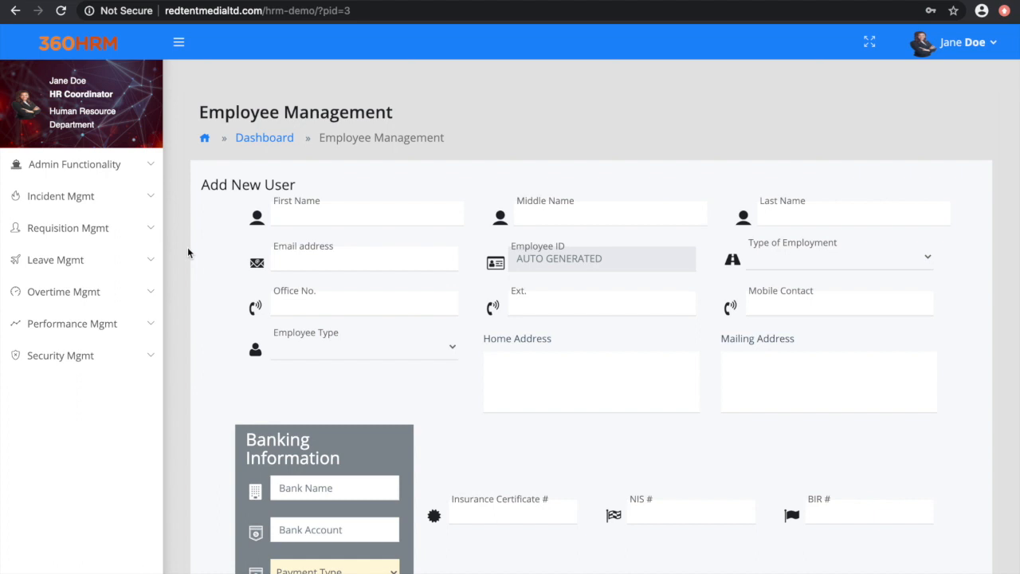
click(391, 213)
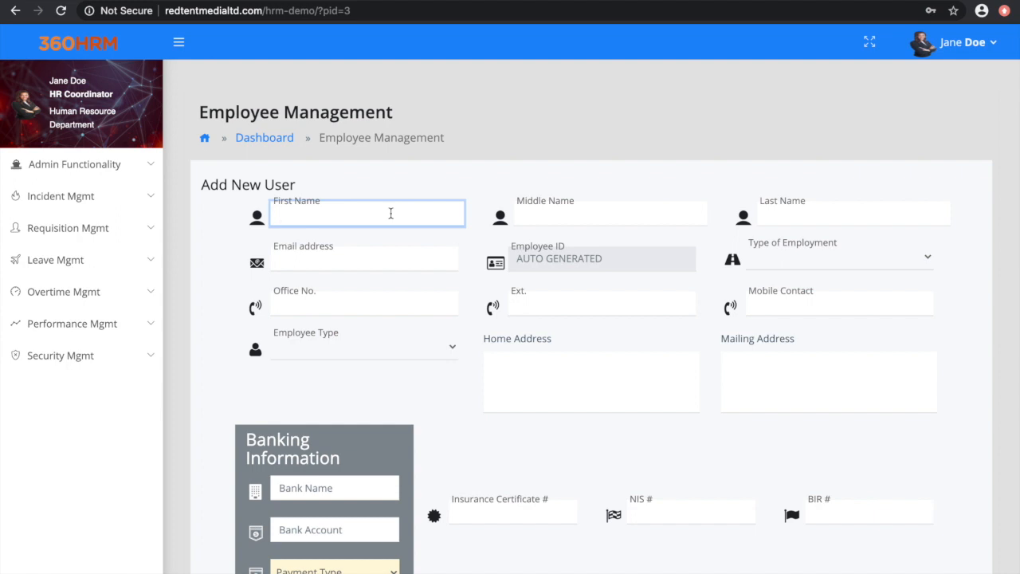
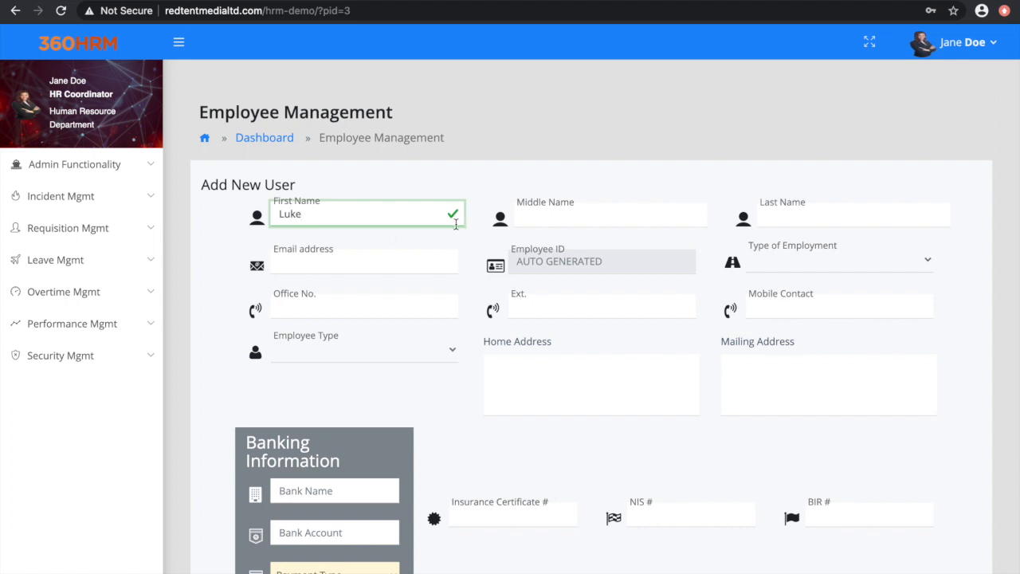
click(796, 209)
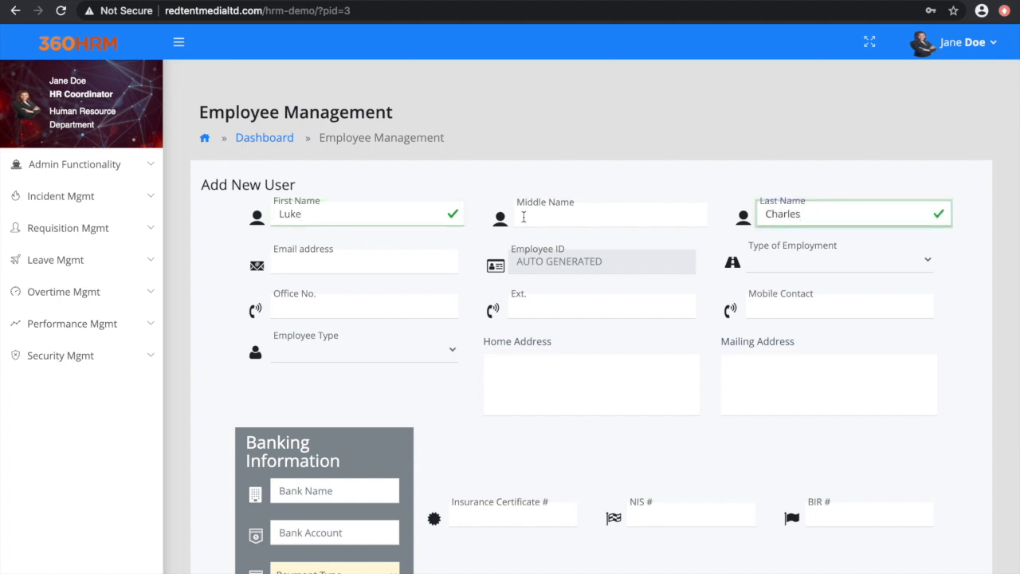
Step: Enter the new employee's email address and set the type of employment to Permanent
click(403, 262)
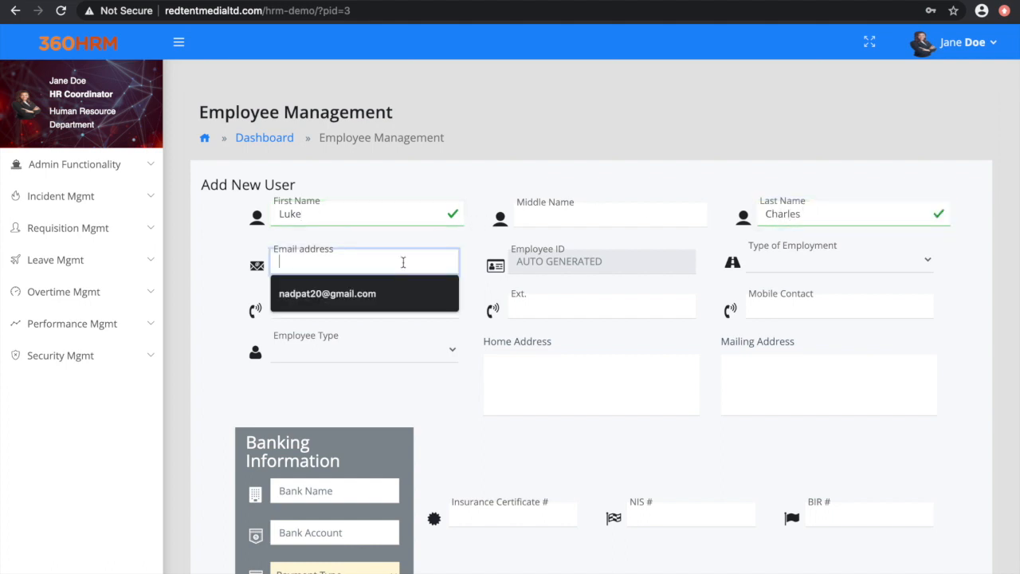
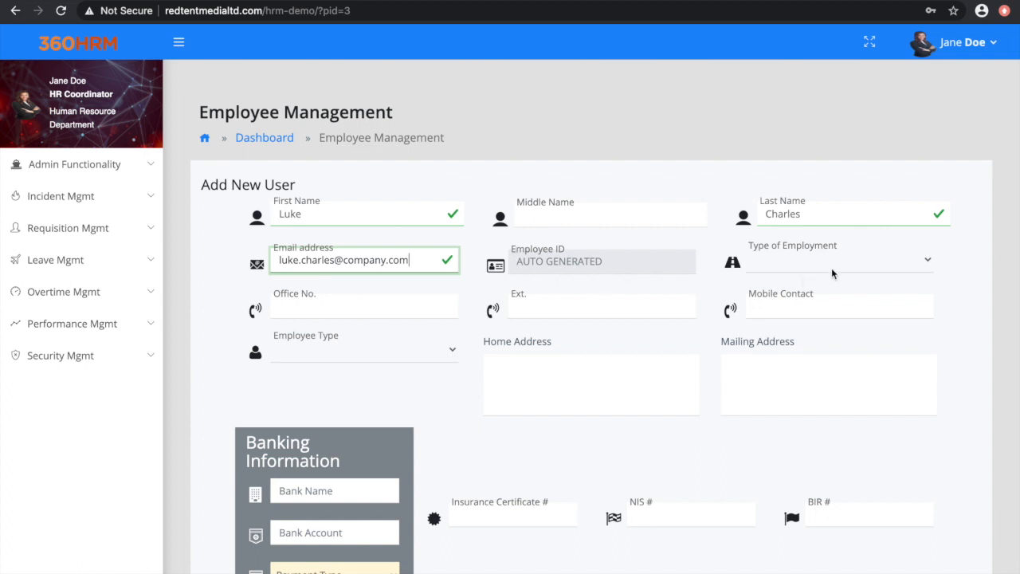
click(928, 268)
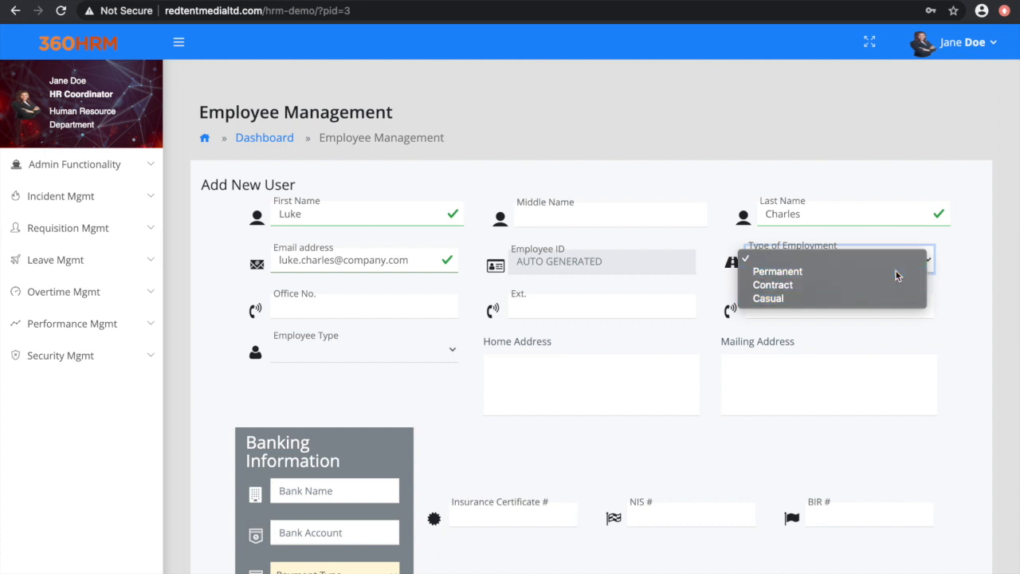
click(896, 275)
Step: Fill in the new employee's office number, extension and mobile contact number
click(384, 308)
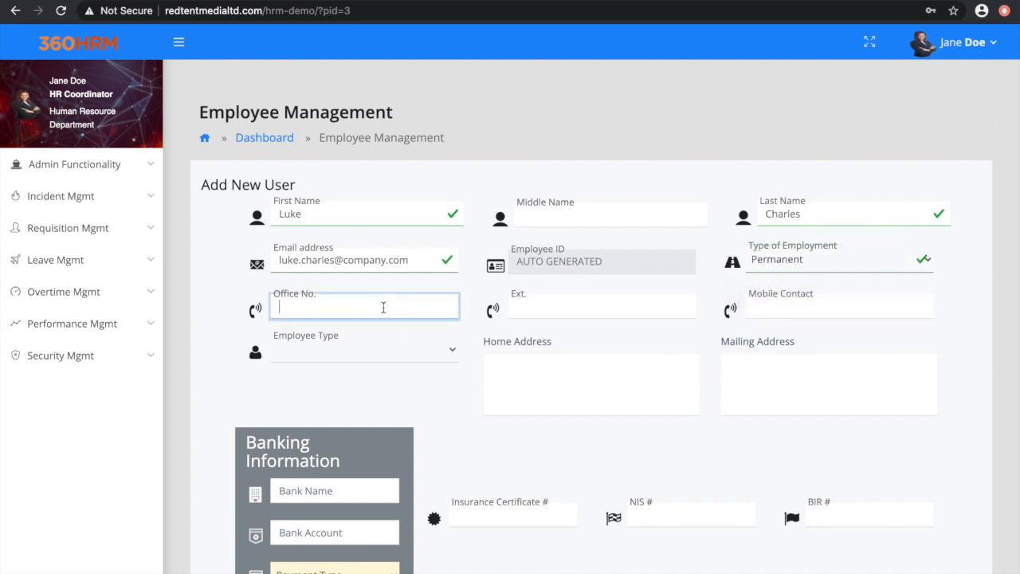
text(6526318)
click(526, 313)
text(256)
click(791, 308)
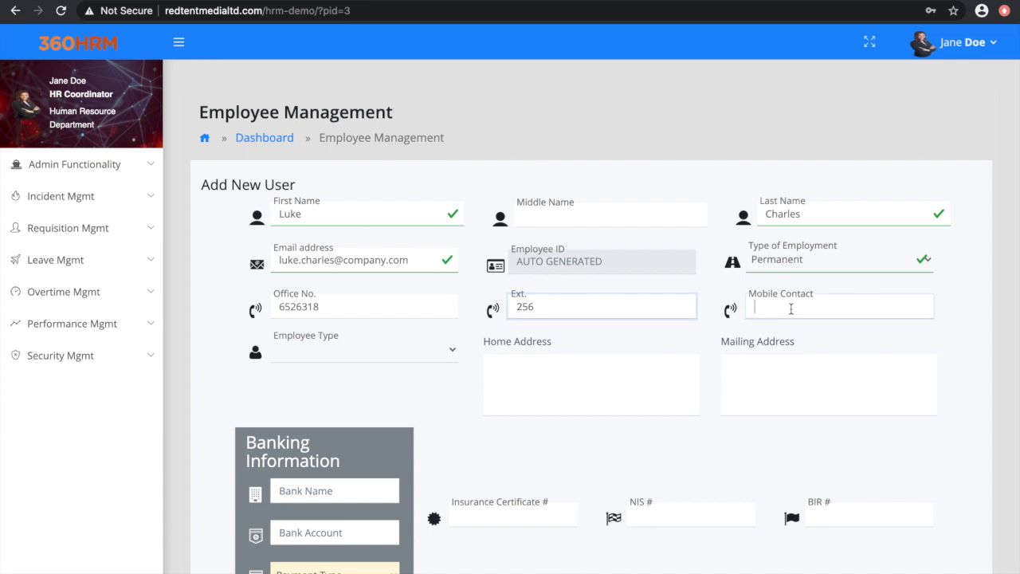
text(234)
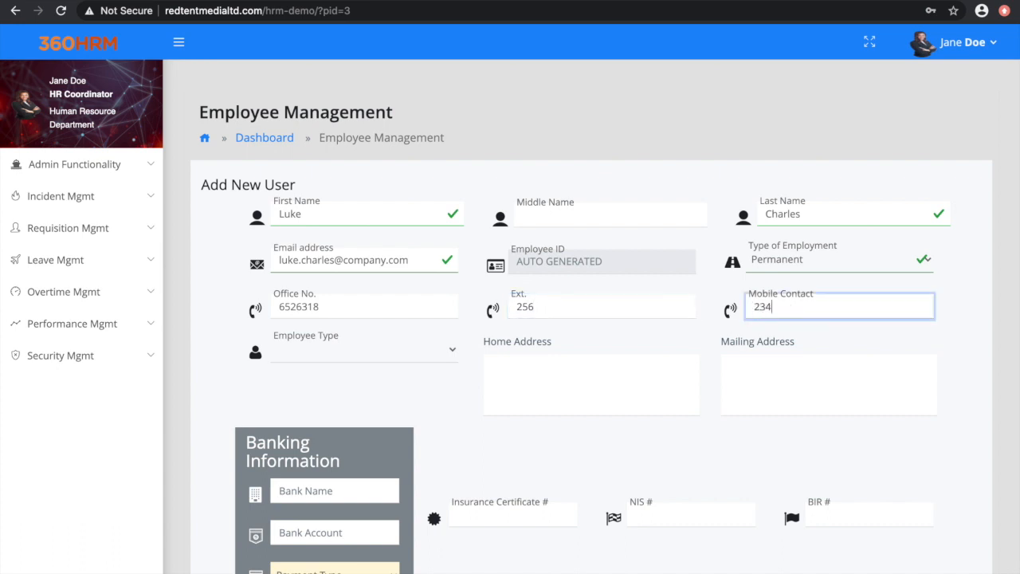
text(5678)
Step: Set the employee type to Standard (5days), then enter the home address and give the mailing address as "Same as before"
click(454, 350)
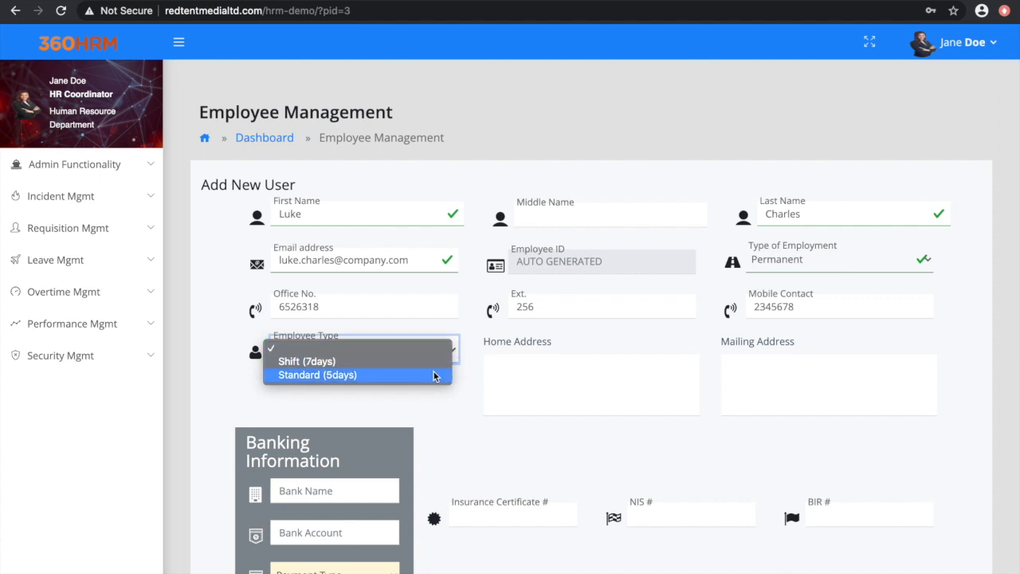
click(434, 374)
click(559, 368)
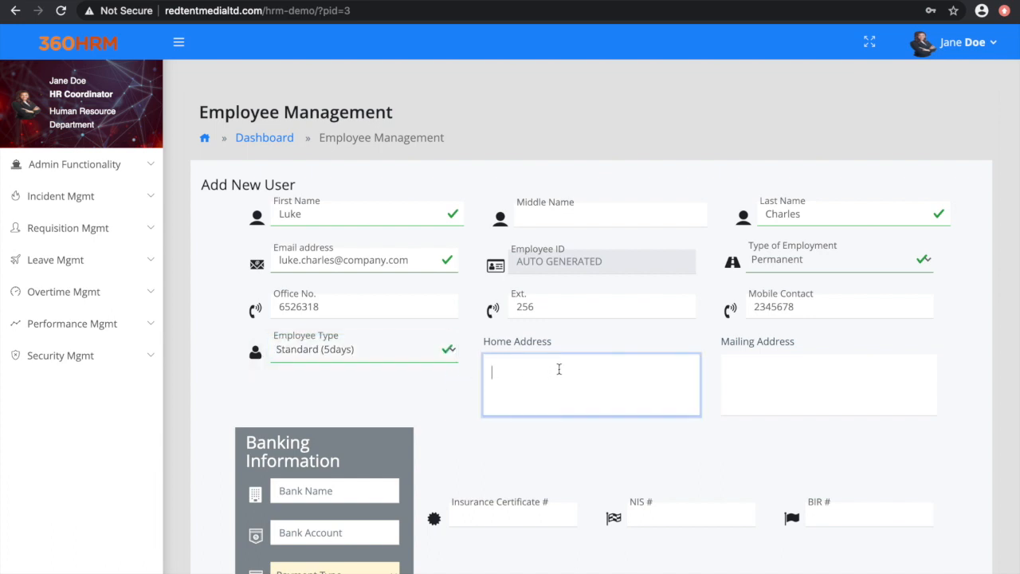
click(799, 372)
text(Same )
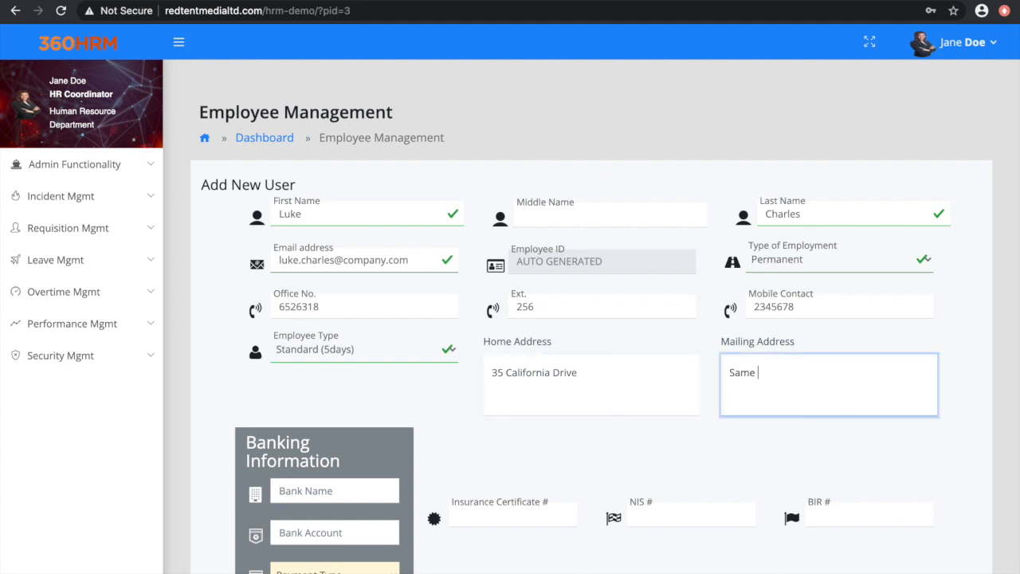
text(as before)
Step: Complete the banking information with bank name RBC, the bank account number and Monthly payment type
scroll(609, 436, down, 2)
scroll(609, 437, down, 1)
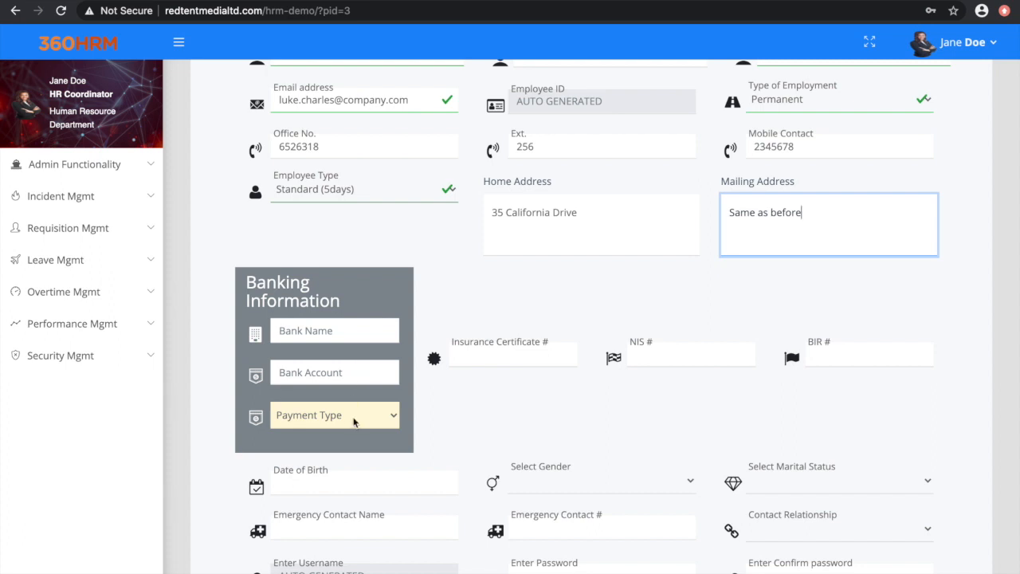
click(365, 330)
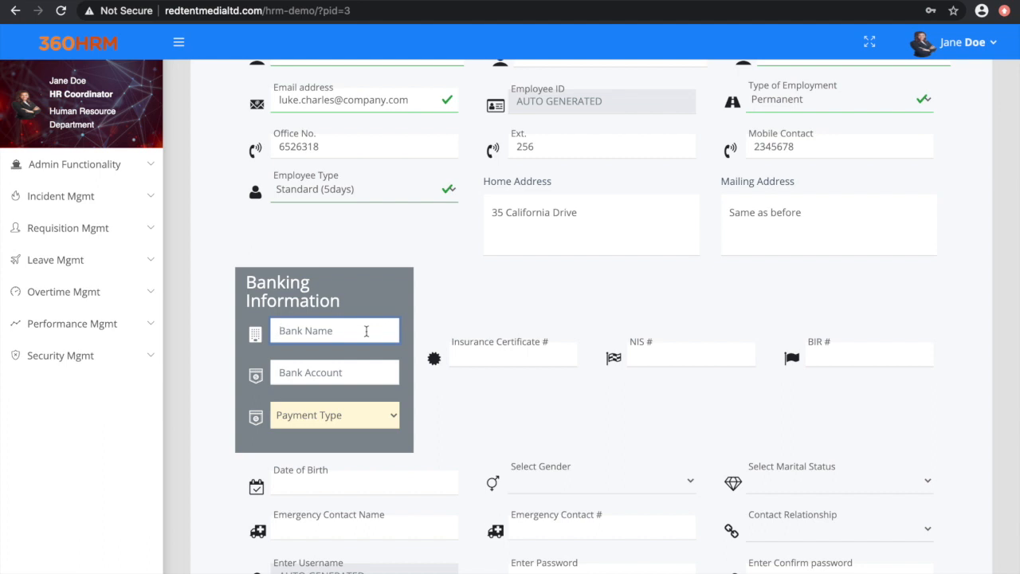
text(RBC)
click(363, 371)
text(2)
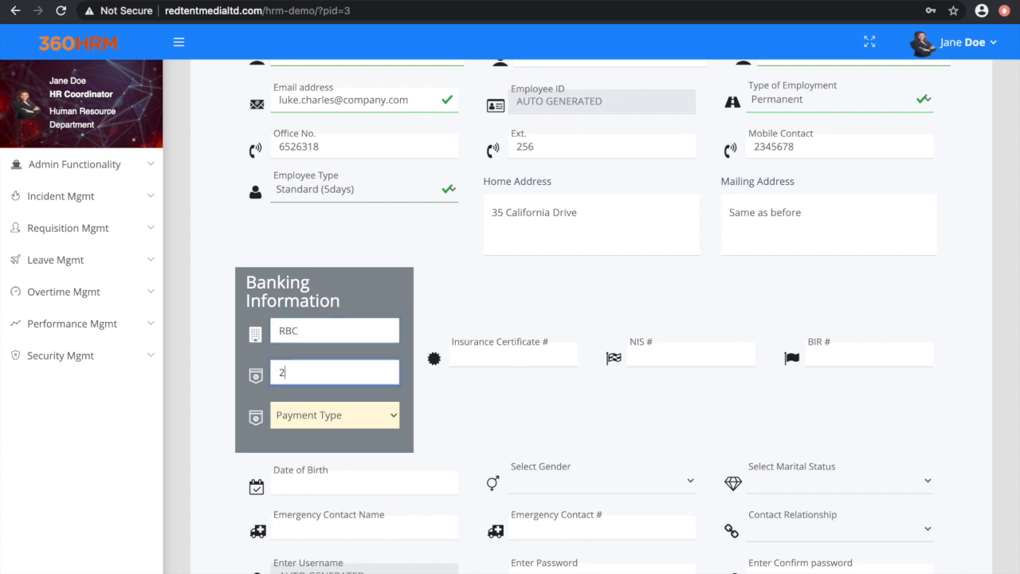
text(34567)
click(394, 418)
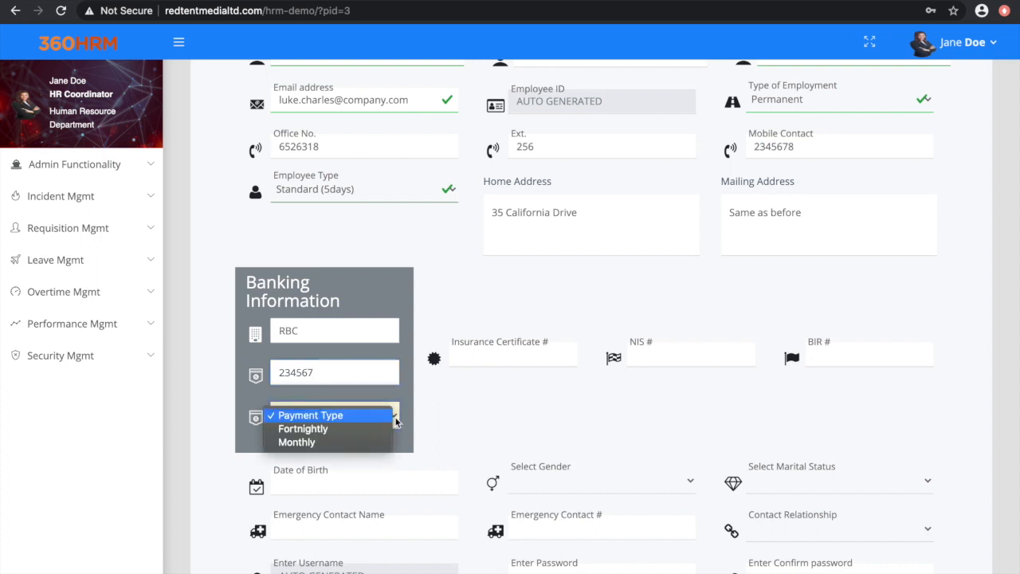
click(364, 442)
Step: Enter the employee's insurance certificate number, NIS number and BIR number
click(512, 359)
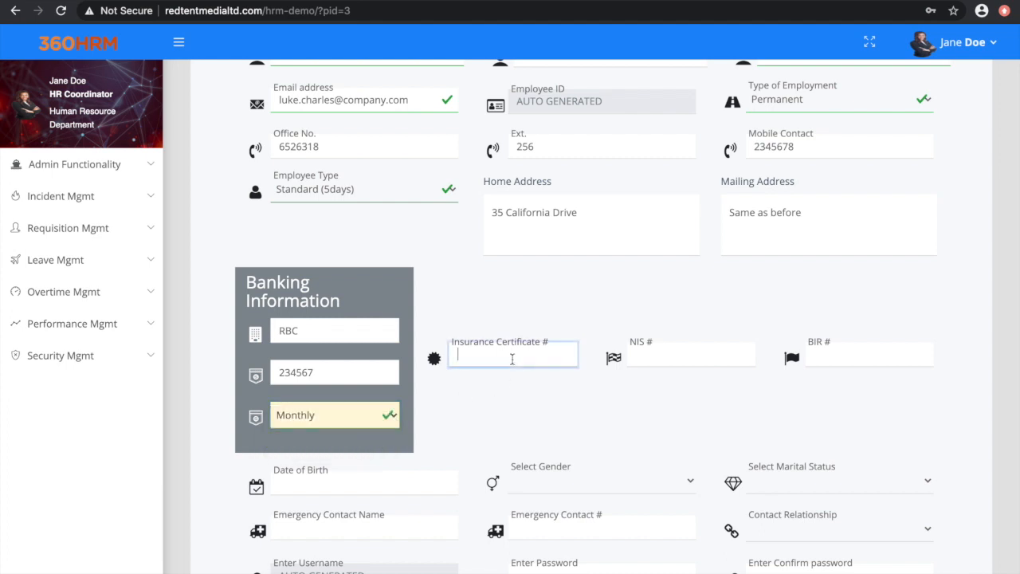
text(4567890)
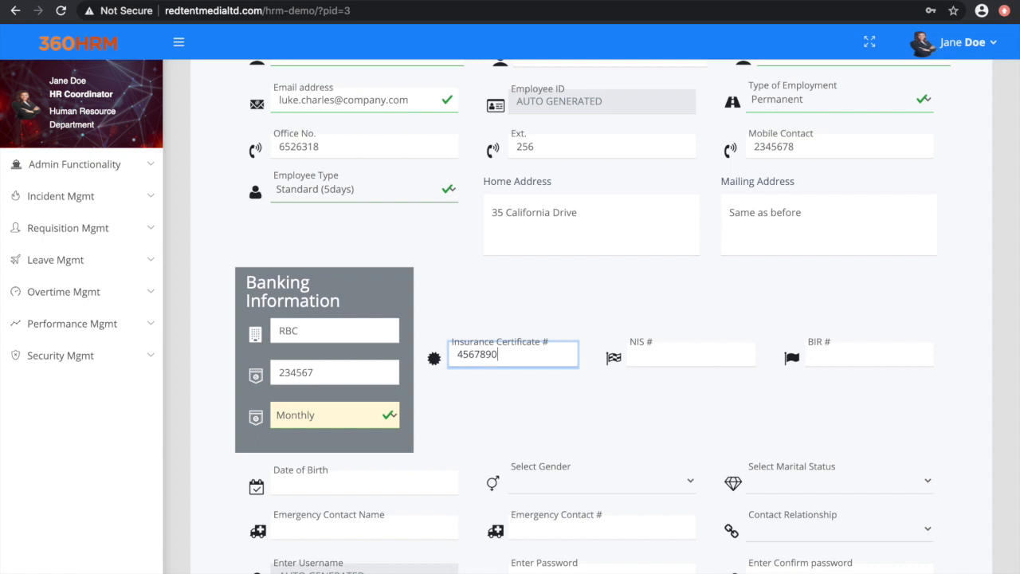
click(664, 360)
text(34567)
click(837, 353)
text(45678)
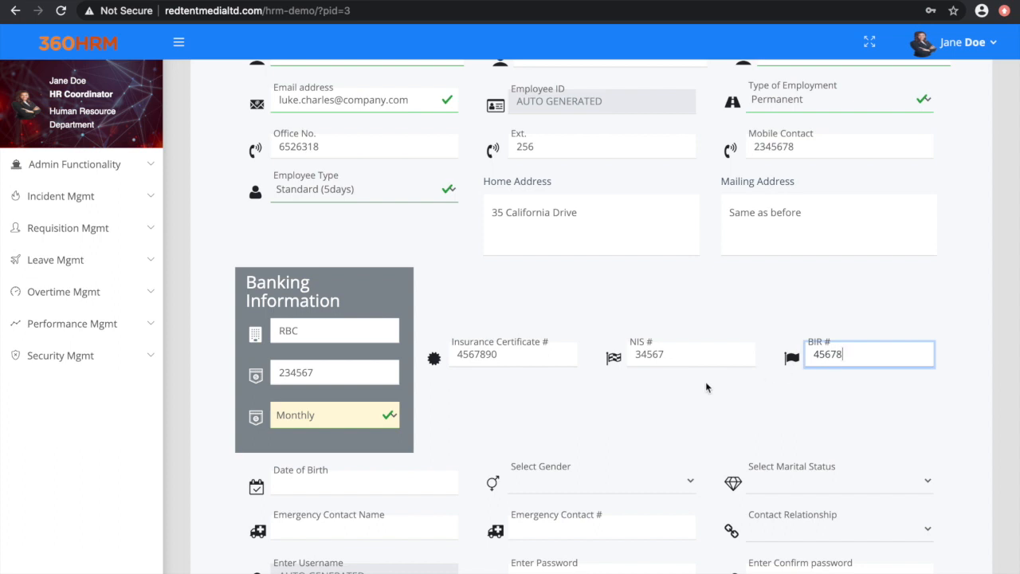
Step: Enter the employee's date of birth, including the correct birth year, and set the gender to MALE
scroll(705, 387, down, 2)
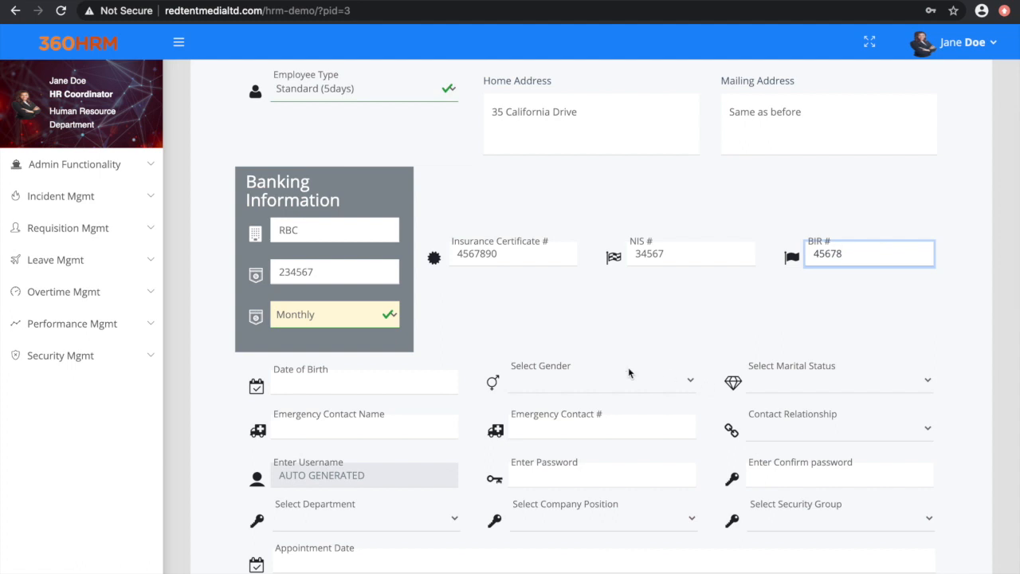
click(427, 380)
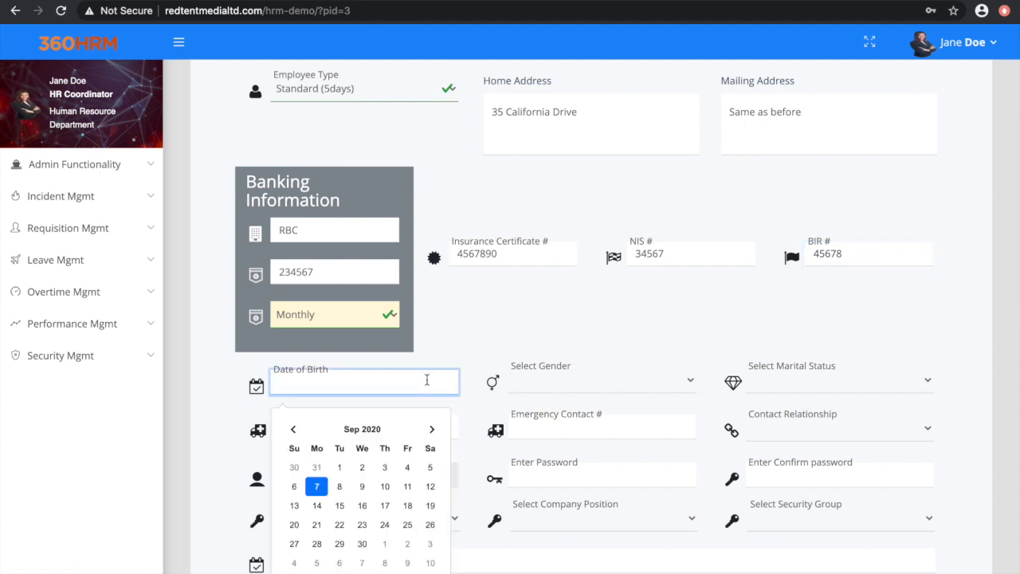
scroll(427, 380, down, 1)
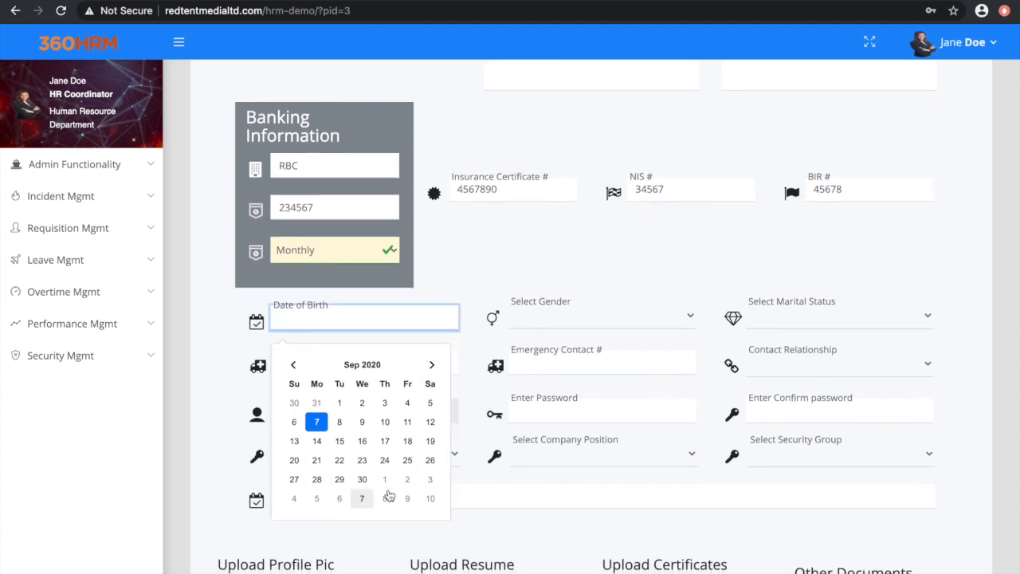
click(387, 425)
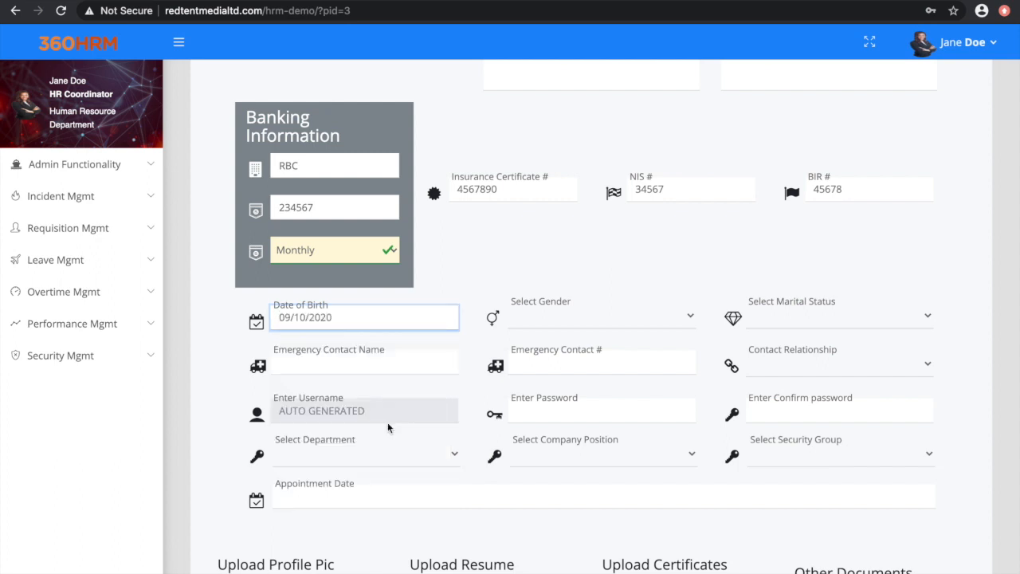
click(364, 319)
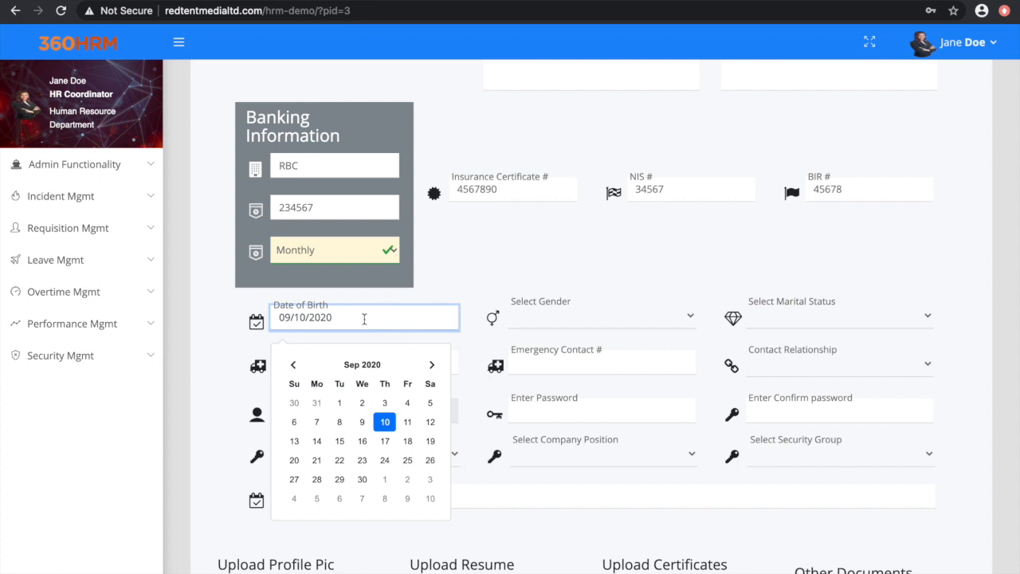
key(BackSpace)
key(BackSpace)
key(BackSpace)
key(BackSpace)
text(1)
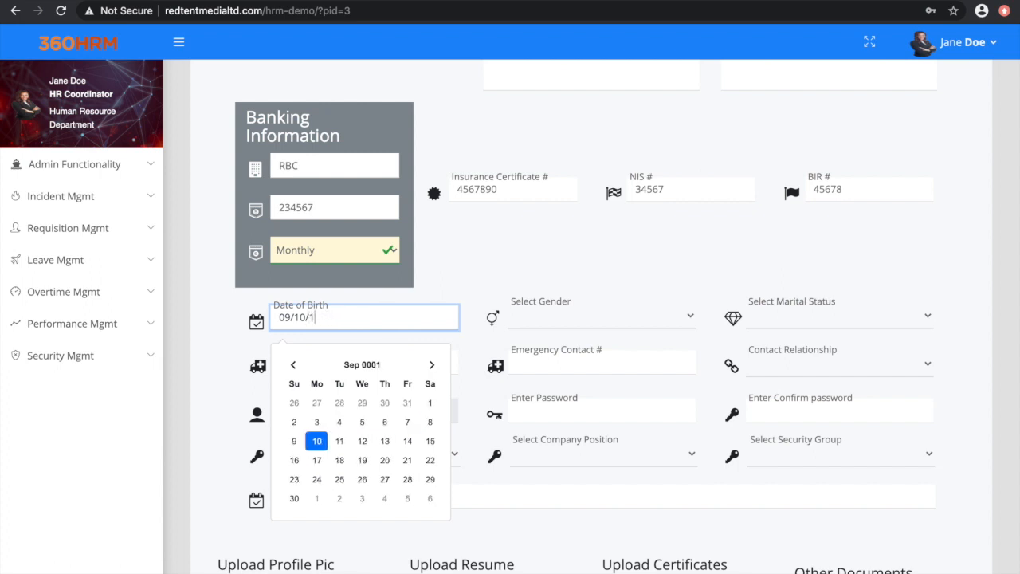
text(977)
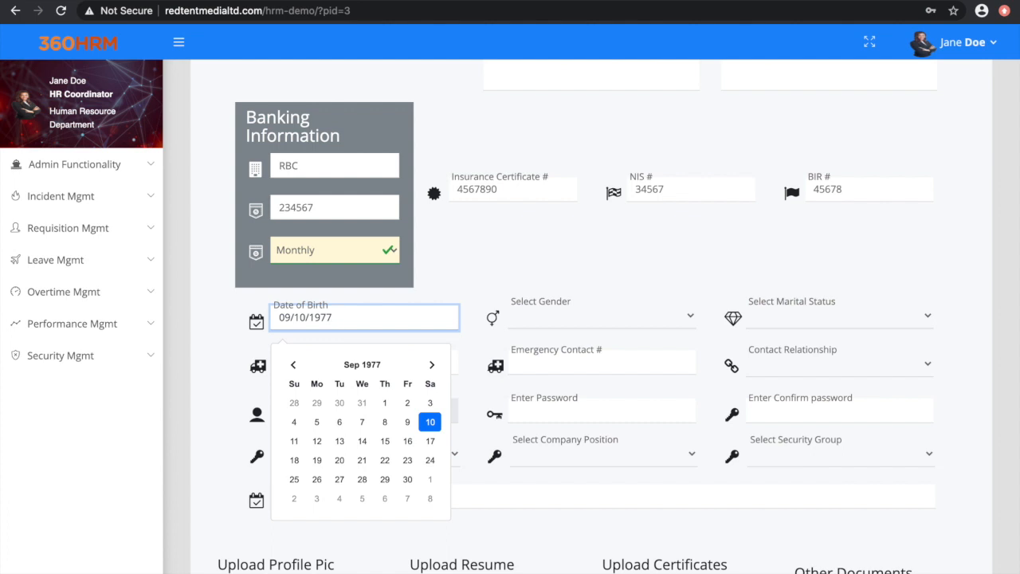
click(660, 318)
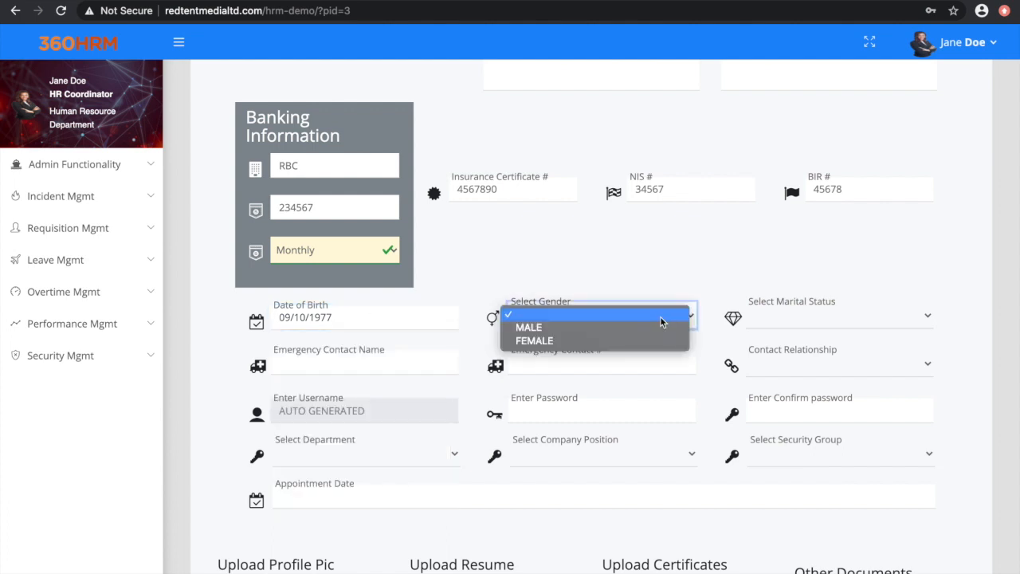
click(660, 329)
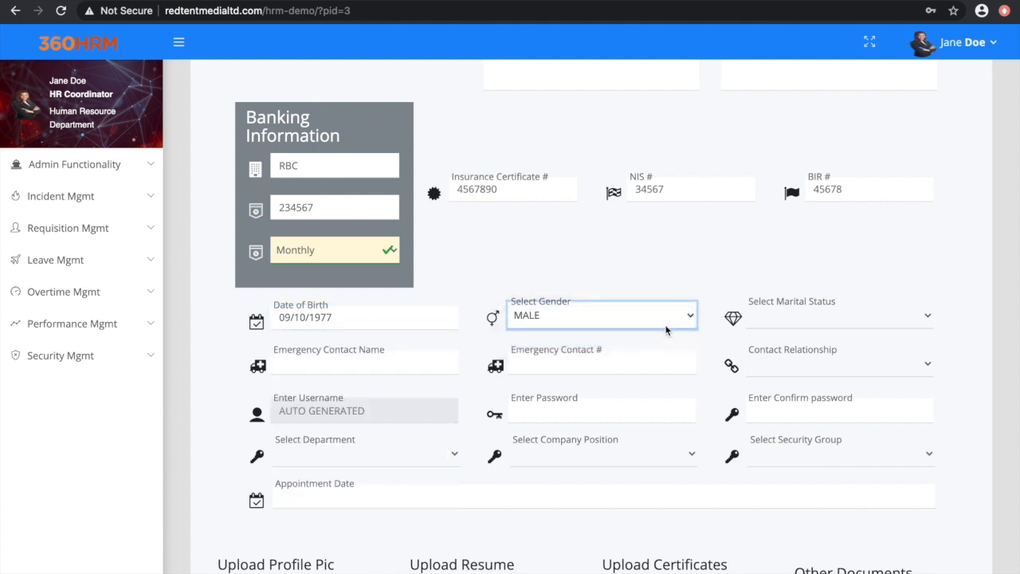
Step: Set the marital status to SINGLE and enter the emergency contact's name and phone number with Friend as the contact relationship
click(930, 317)
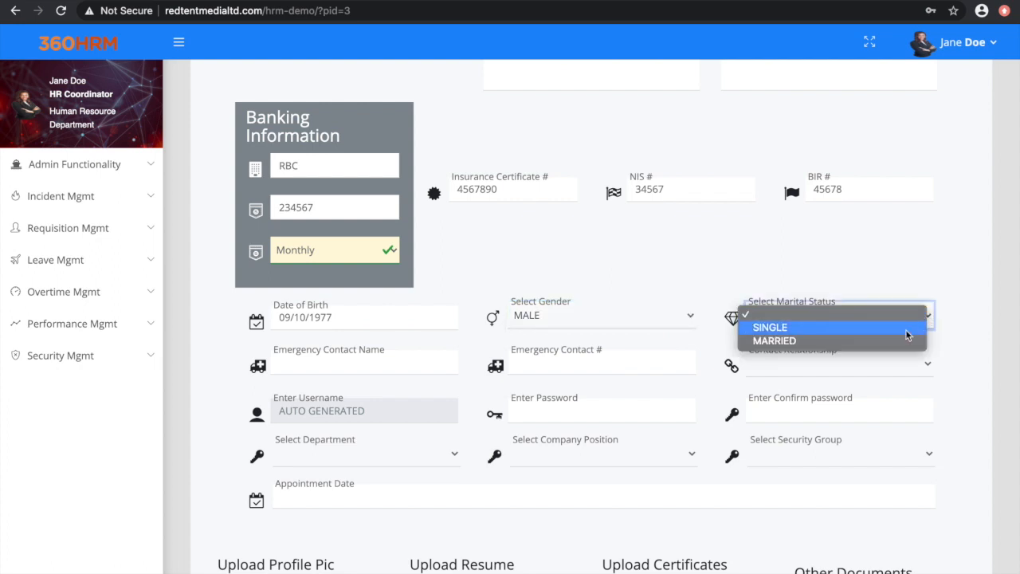
click(901, 329)
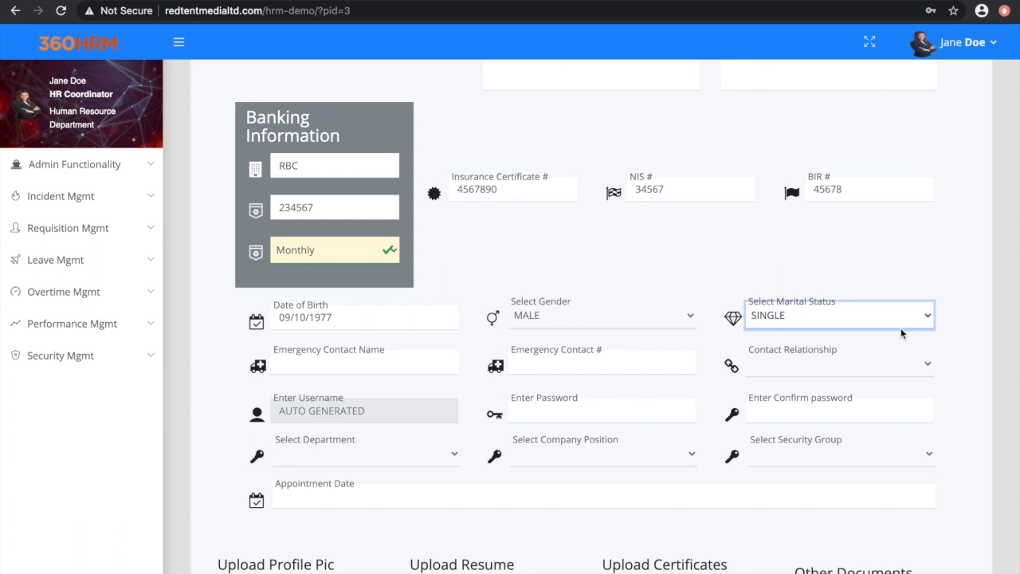
click(406, 362)
text(Jane)
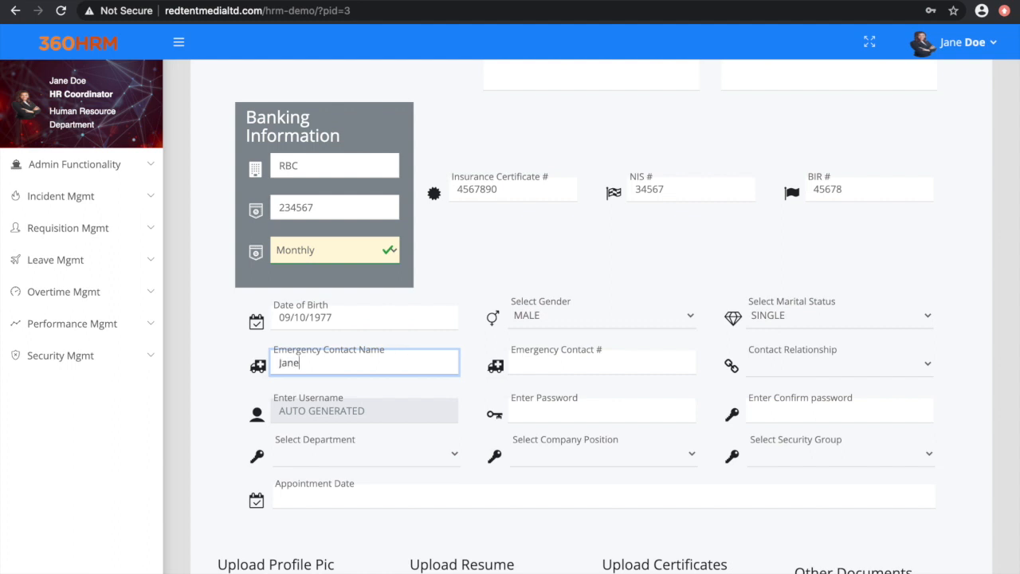
text( Do)
text(e)
click(659, 364)
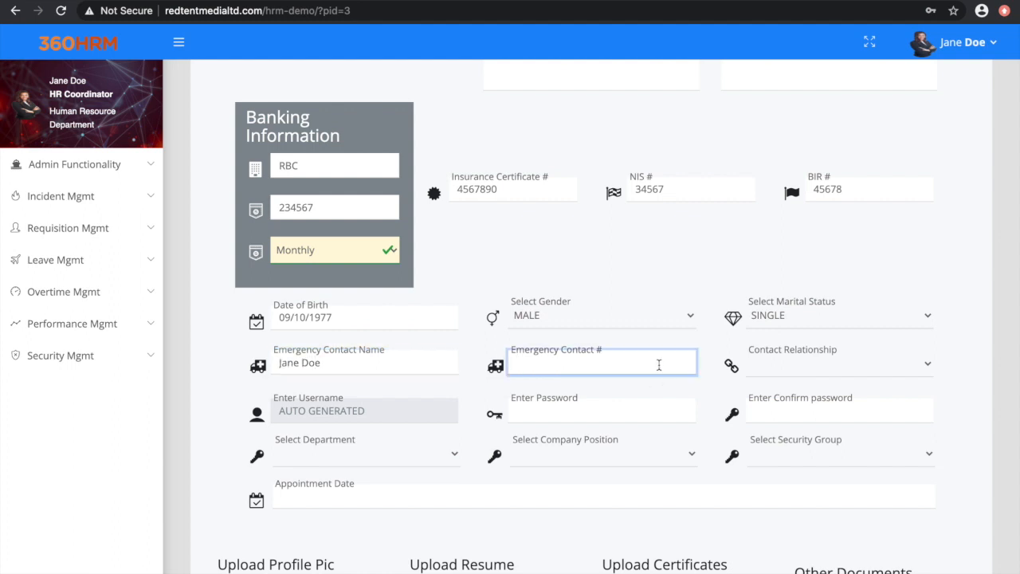
text(3456789)
click(922, 366)
click(903, 390)
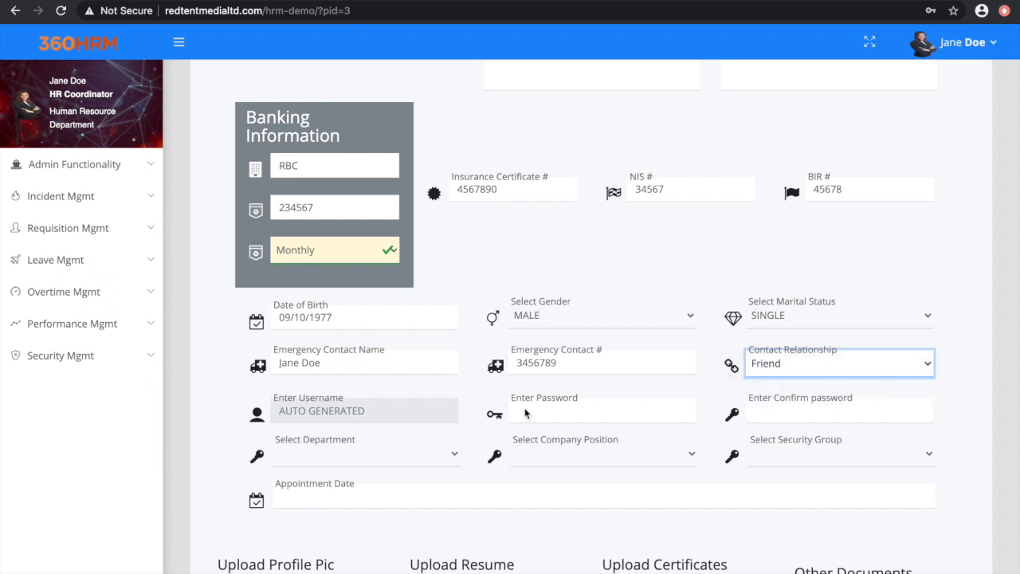
Step: Enter the new employee's account password and repeat it in the confirm password field
click(595, 407)
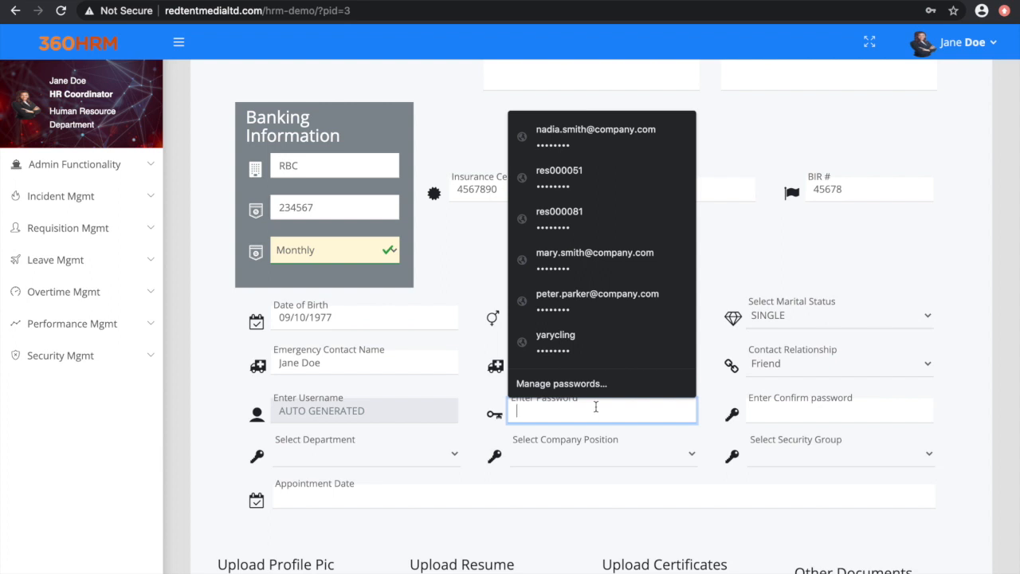
text(12345)
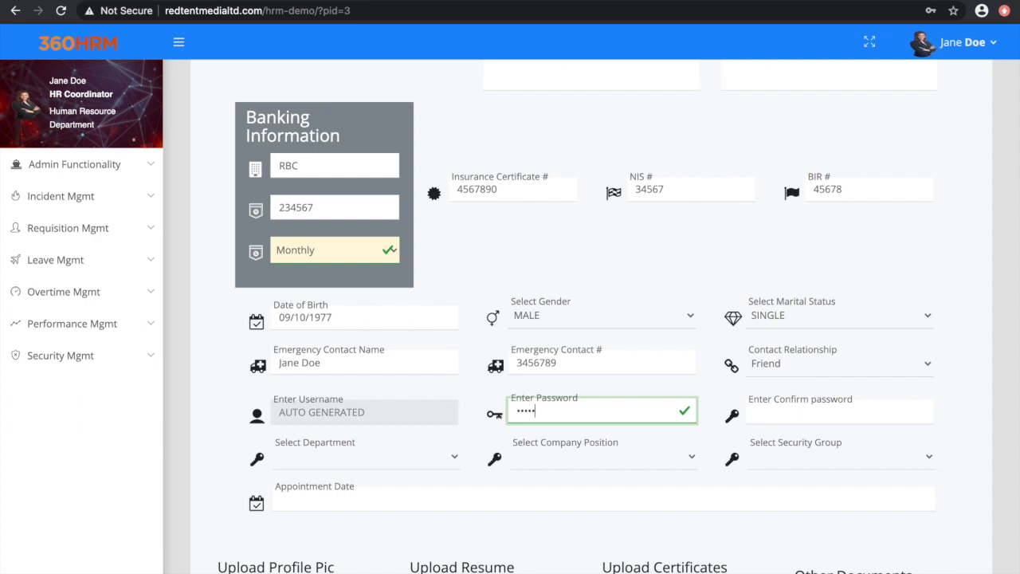
click(816, 414)
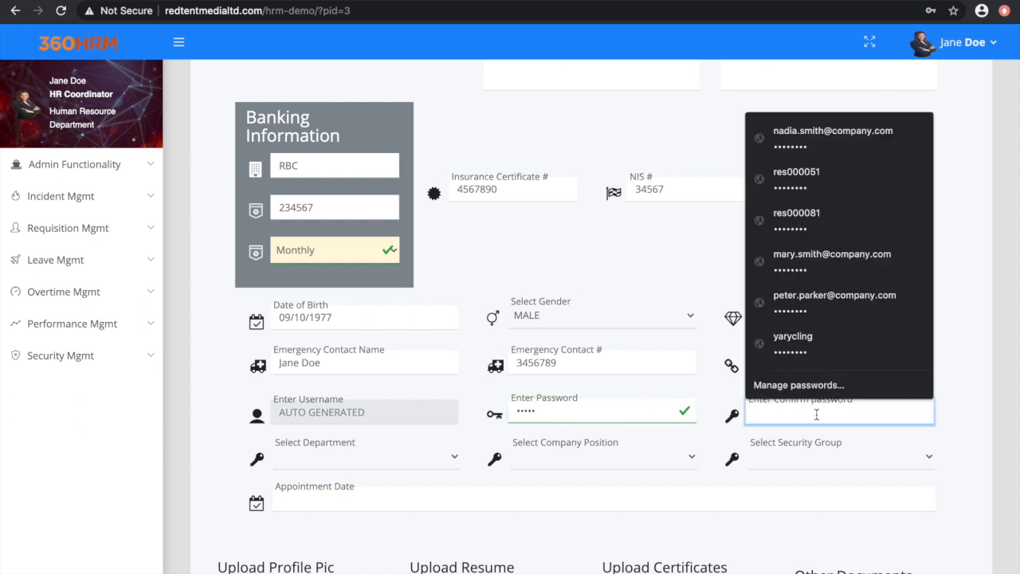
text(12345)
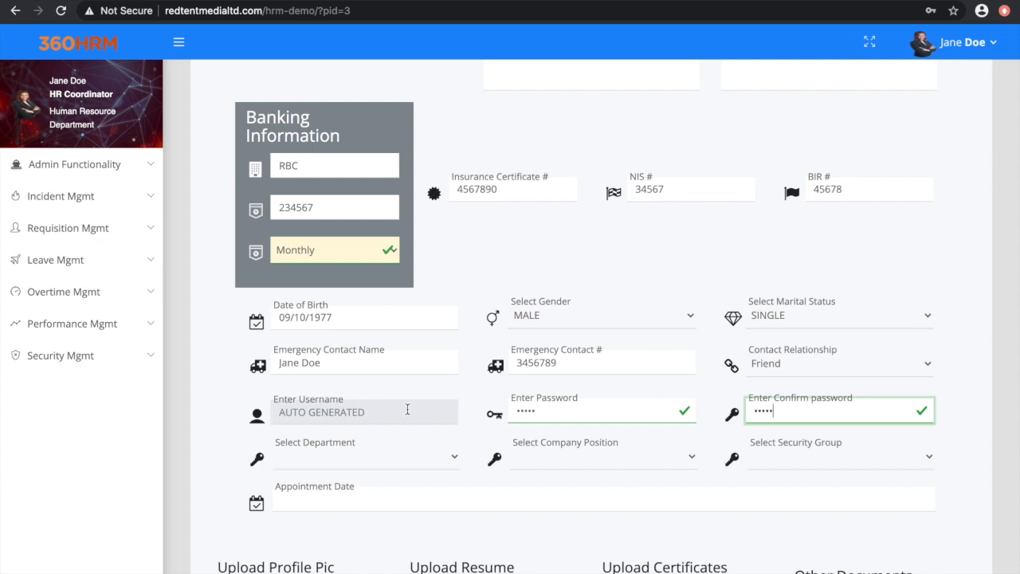
Step: Assign the employee to the Marketing department as Sales & Marketing Manager, with Management as the security group
scroll(433, 433, down, 3)
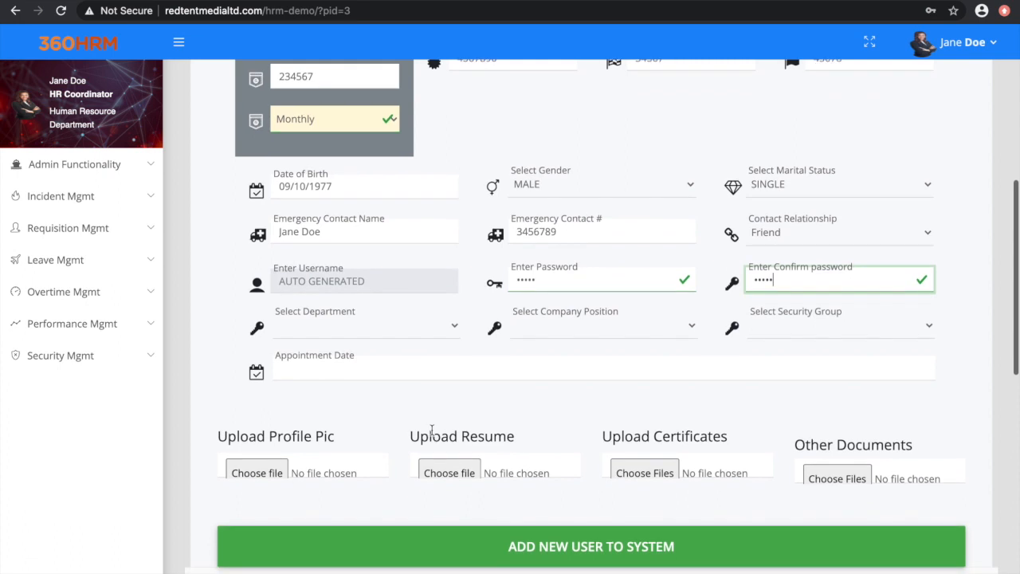
click(458, 326)
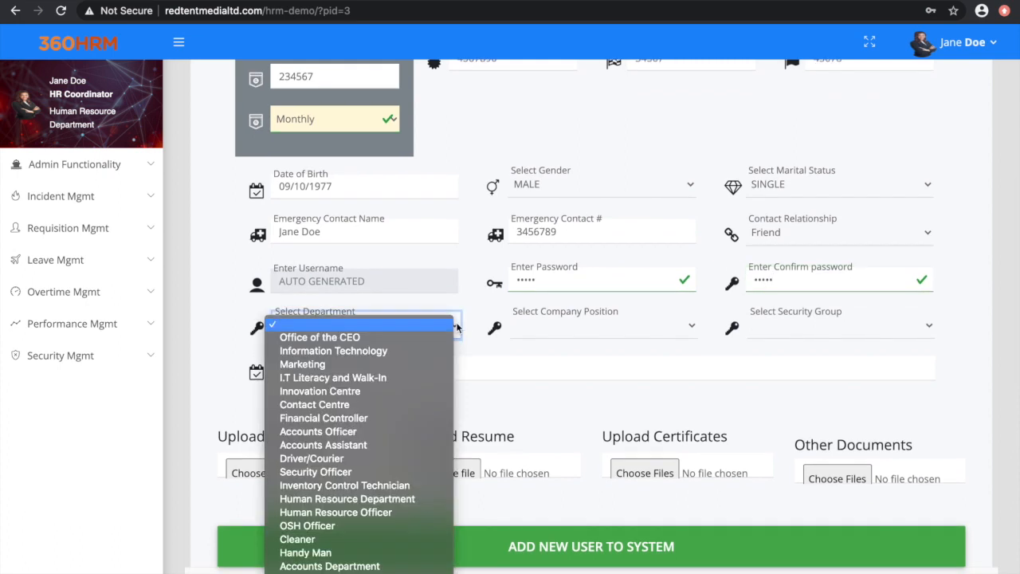
click(413, 365)
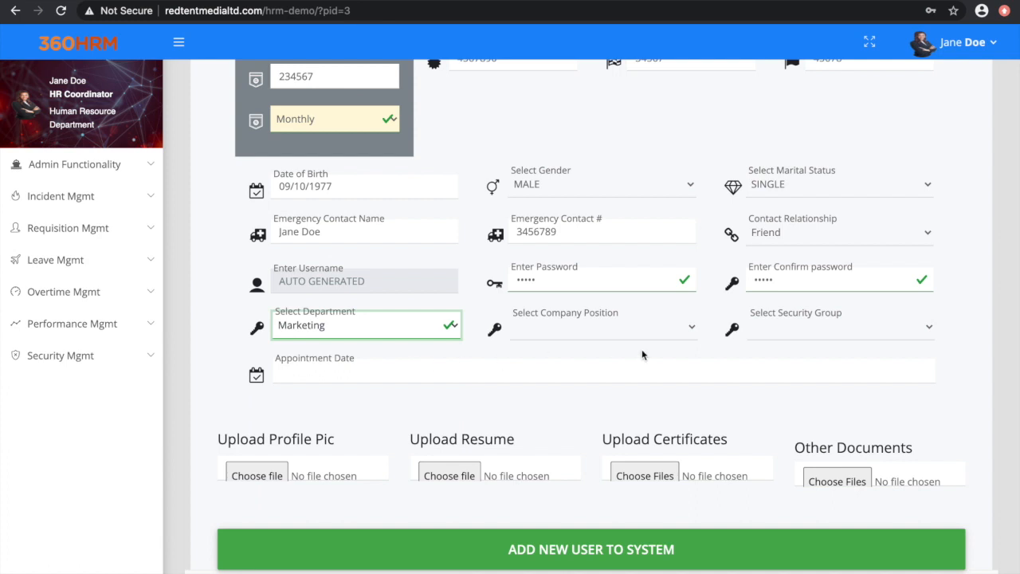
click(691, 328)
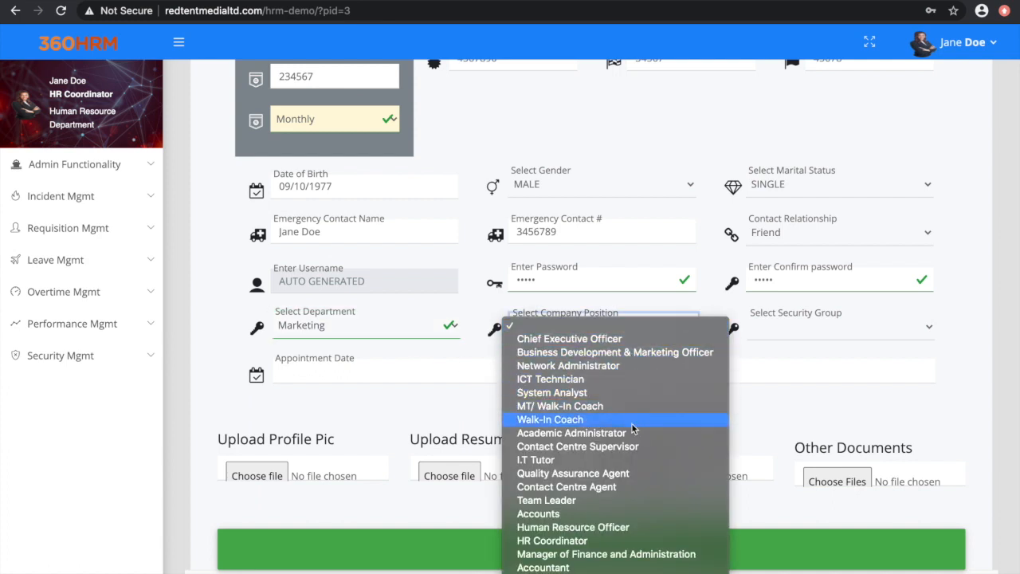
scroll(634, 430, down, 1)
scroll(633, 429, down, 2)
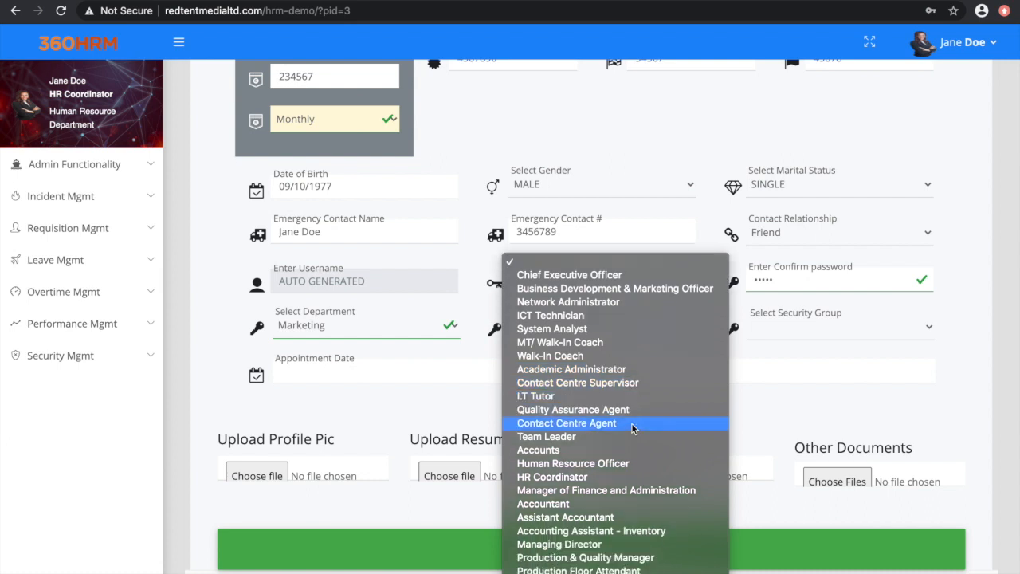
scroll(633, 429, down, 2)
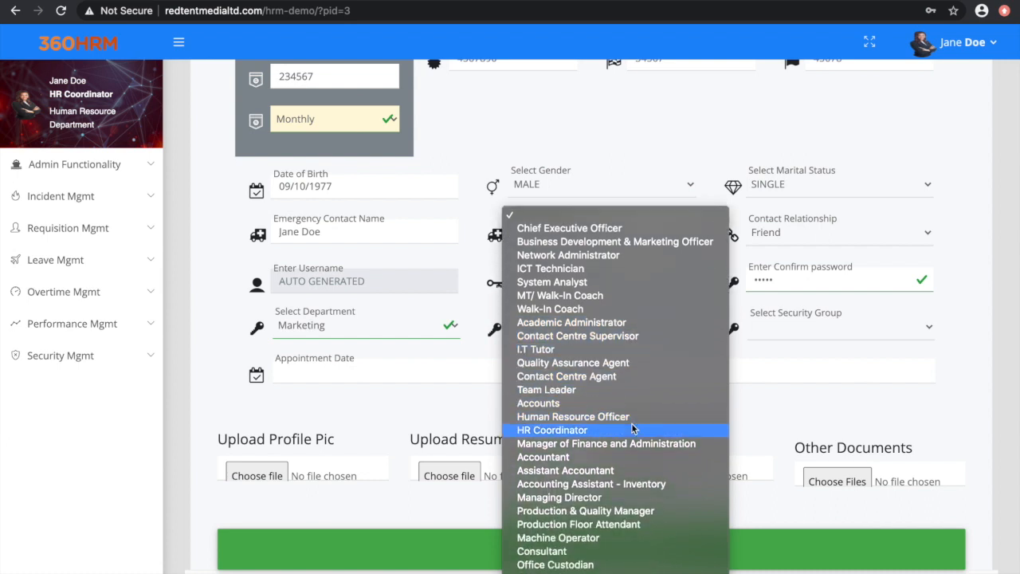
click(614, 571)
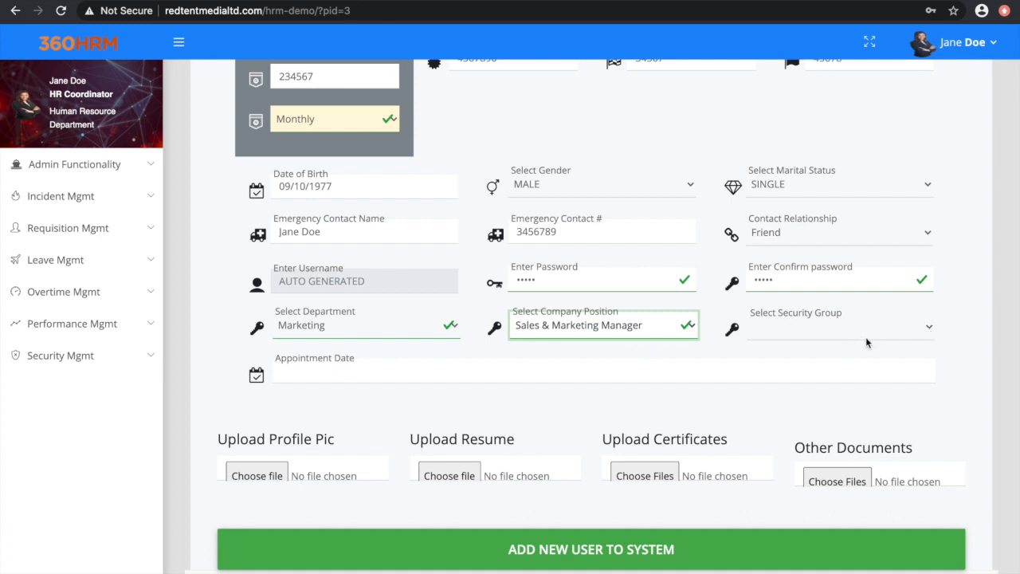
click(927, 328)
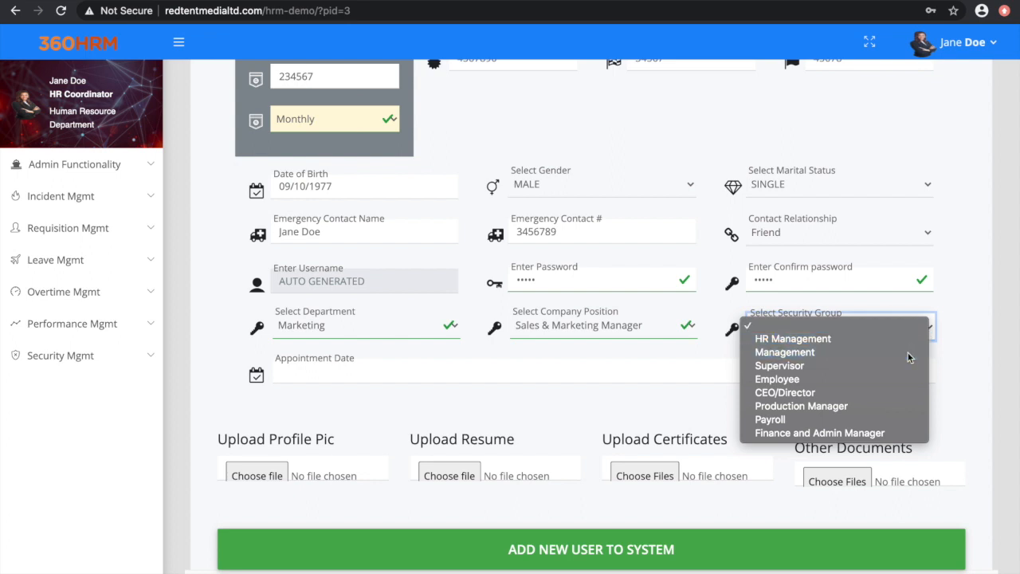
click(909, 354)
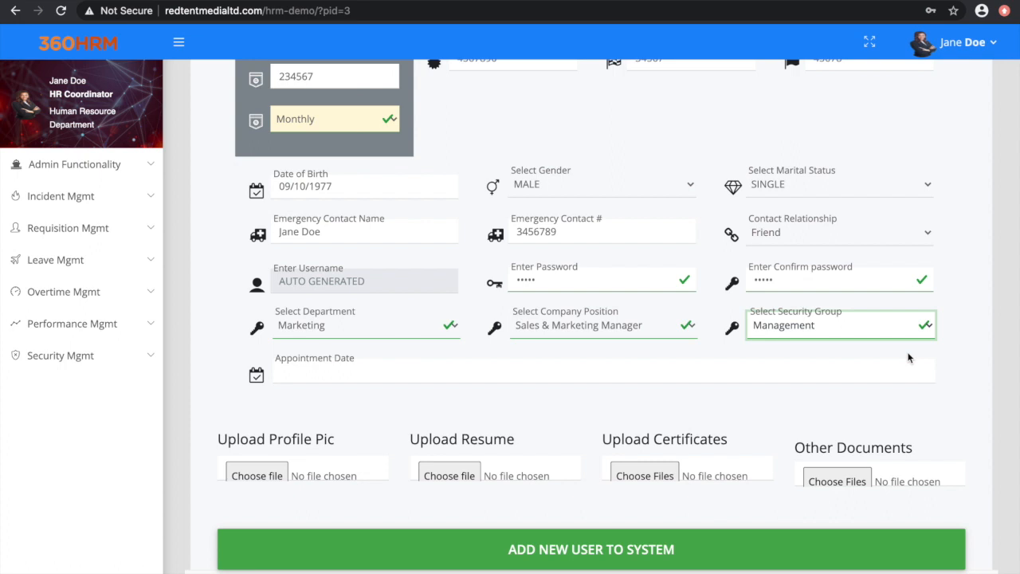
Step: Set the employee's appointment date to 11/18/2019
scroll(909, 358, down, 2)
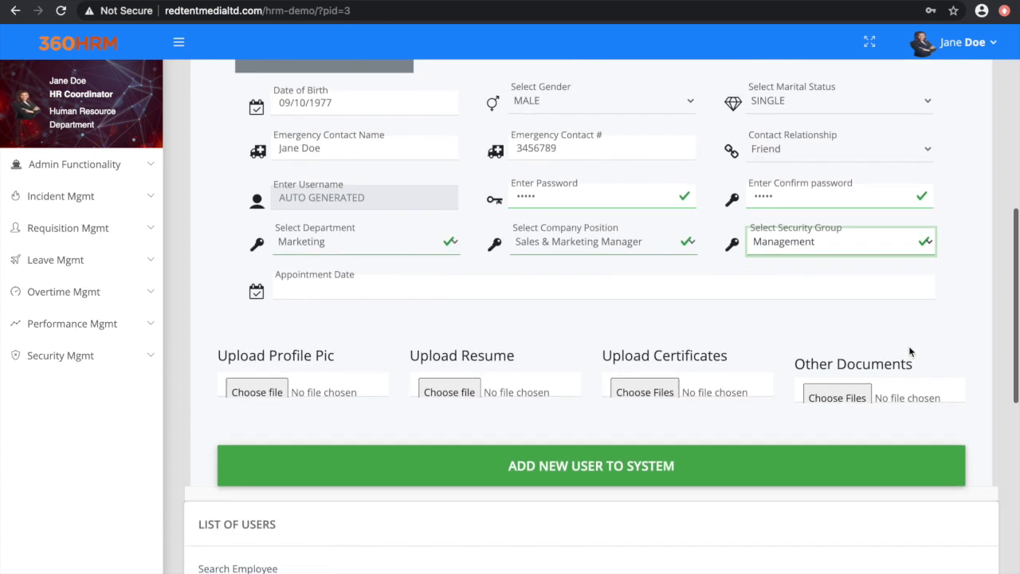
click(815, 283)
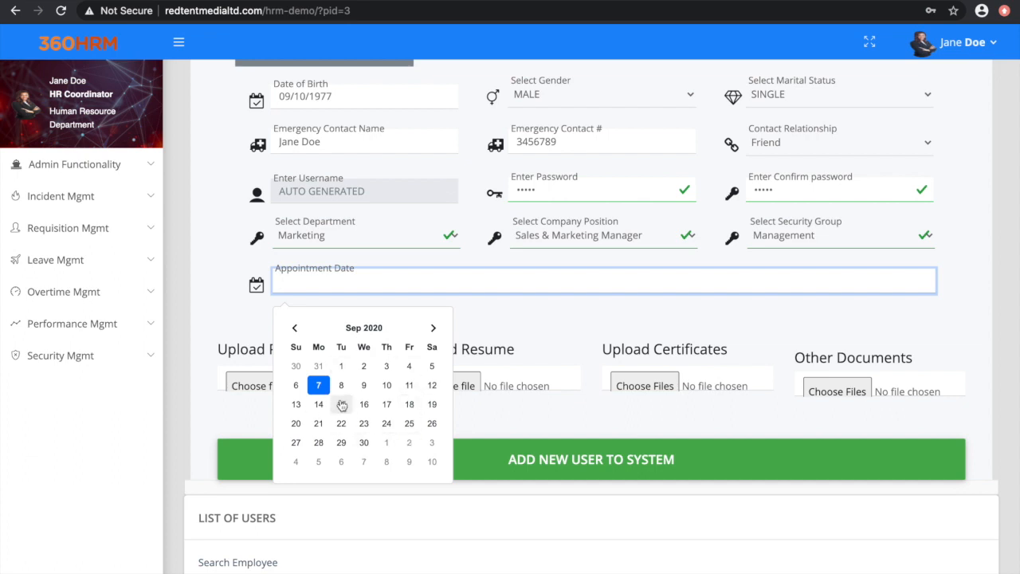
click(295, 329)
click(296, 329)
click(296, 329)
click(295, 329)
click(296, 329)
click(295, 329)
click(296, 329)
click(295, 329)
click(296, 329)
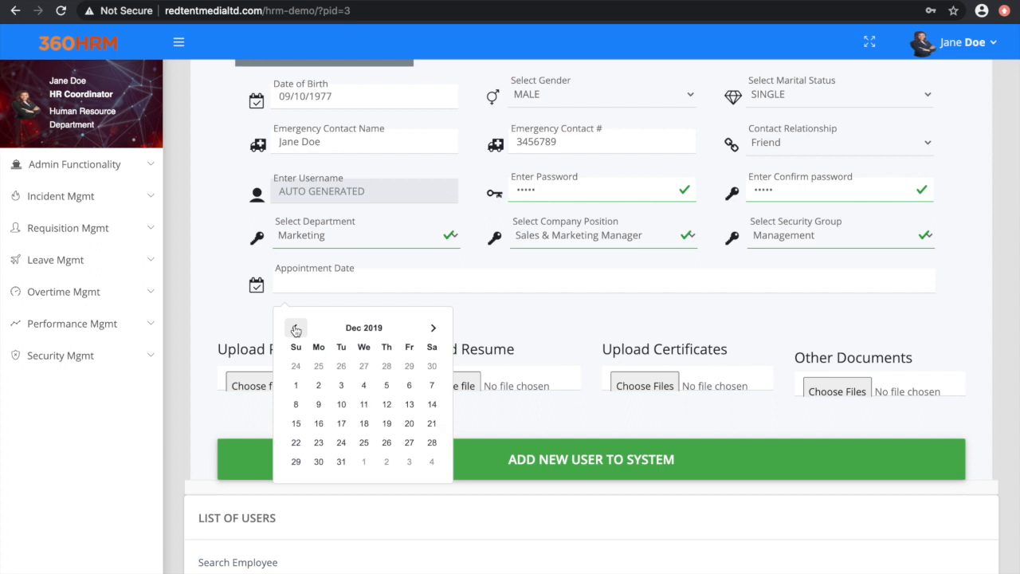
click(296, 329)
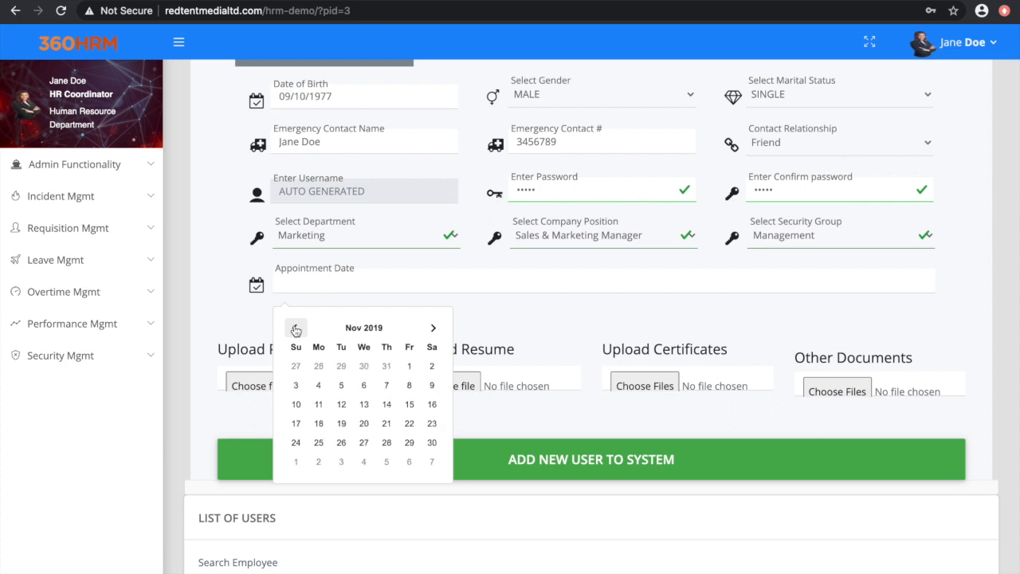
click(319, 425)
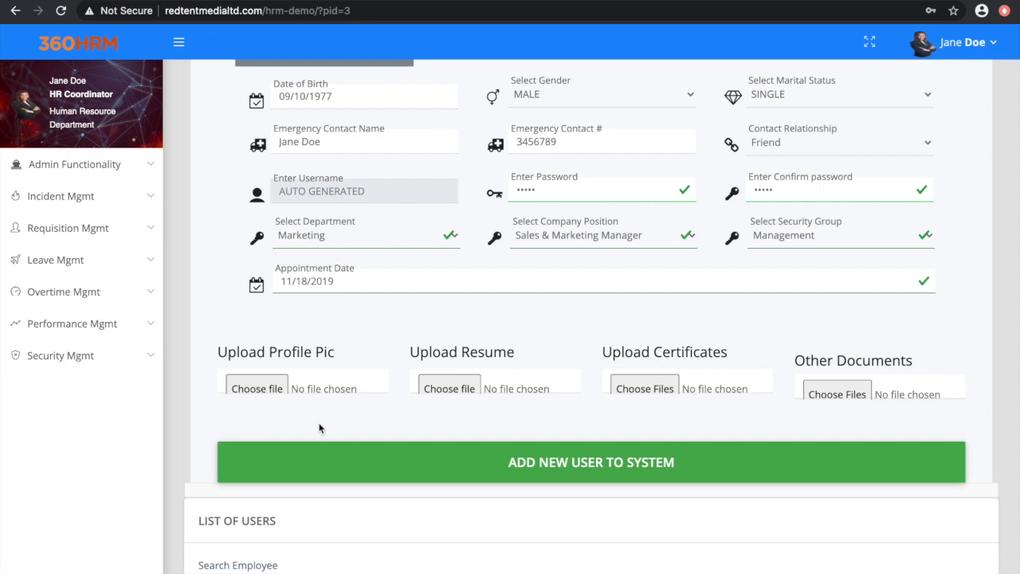
Step: Attach the employee's JPEG photo from the HRM DOC folder on the Desktop as the profile picture
scroll(652, 525, up, 1)
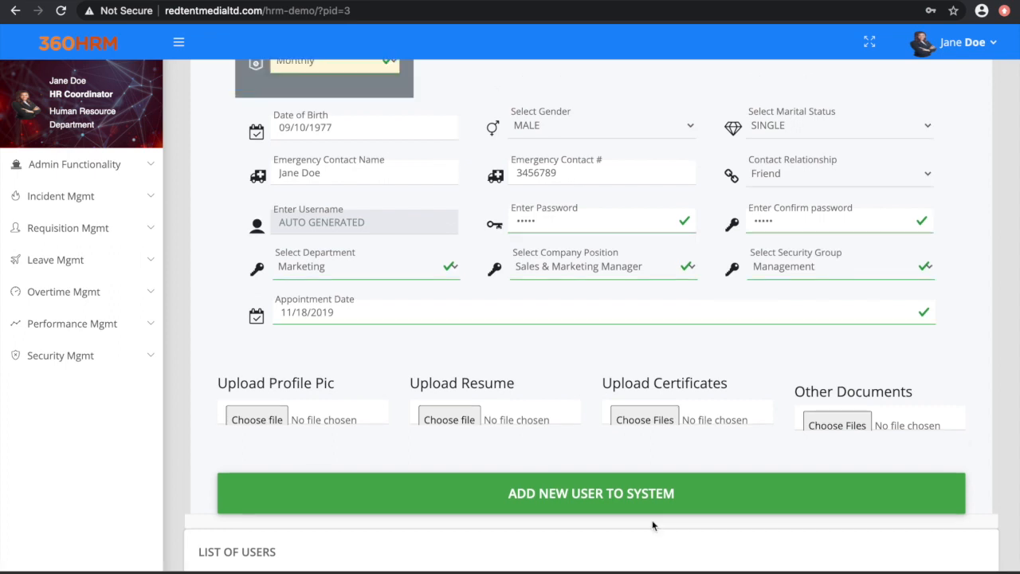
click(271, 420)
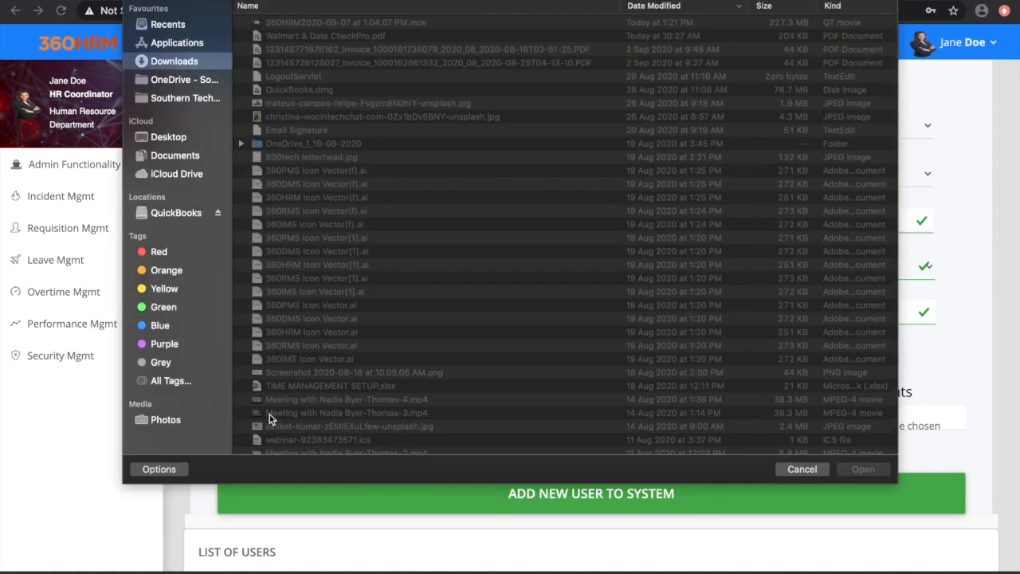
click(174, 136)
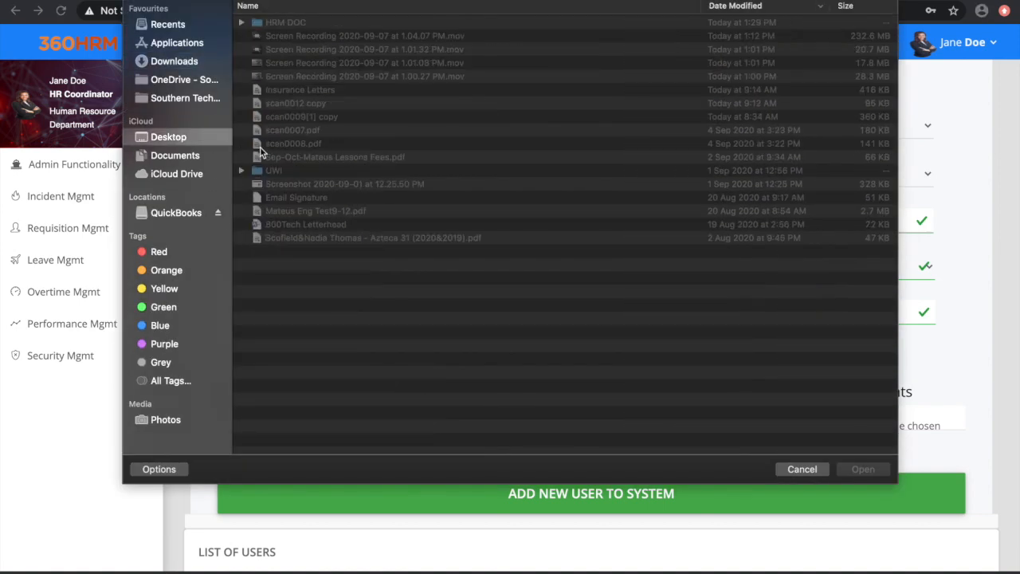
double_click(275, 22)
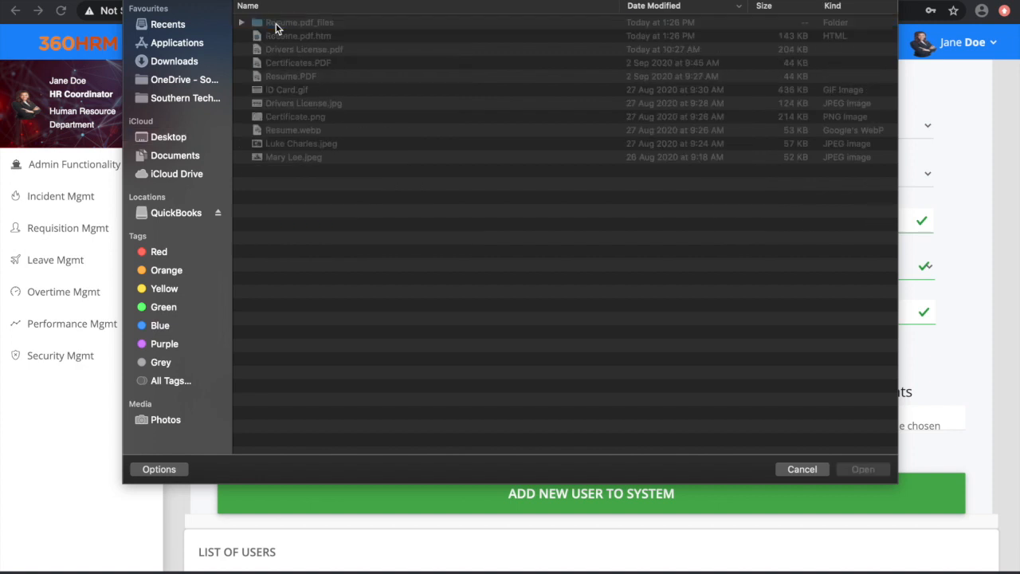
click(292, 144)
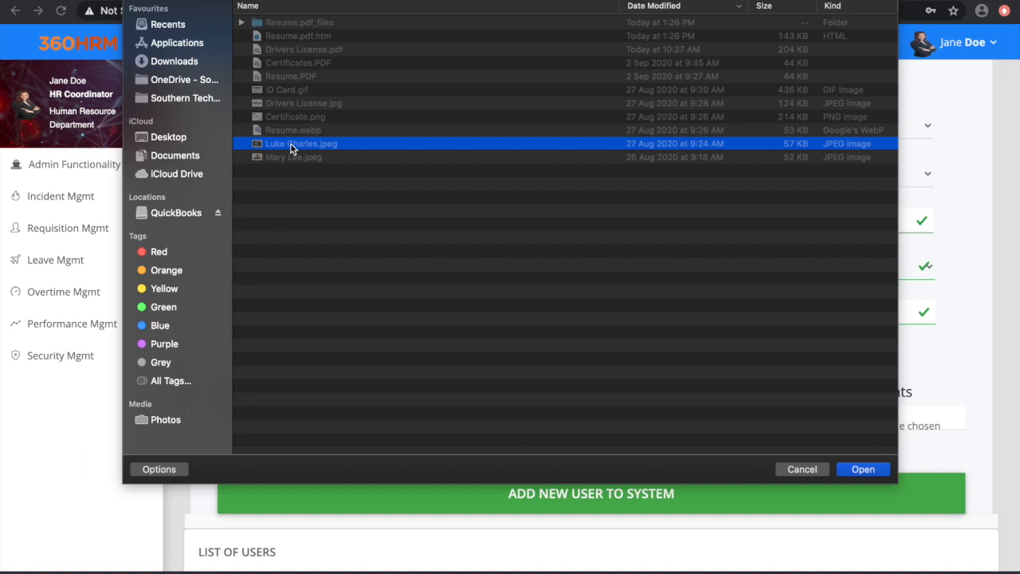
click(859, 473)
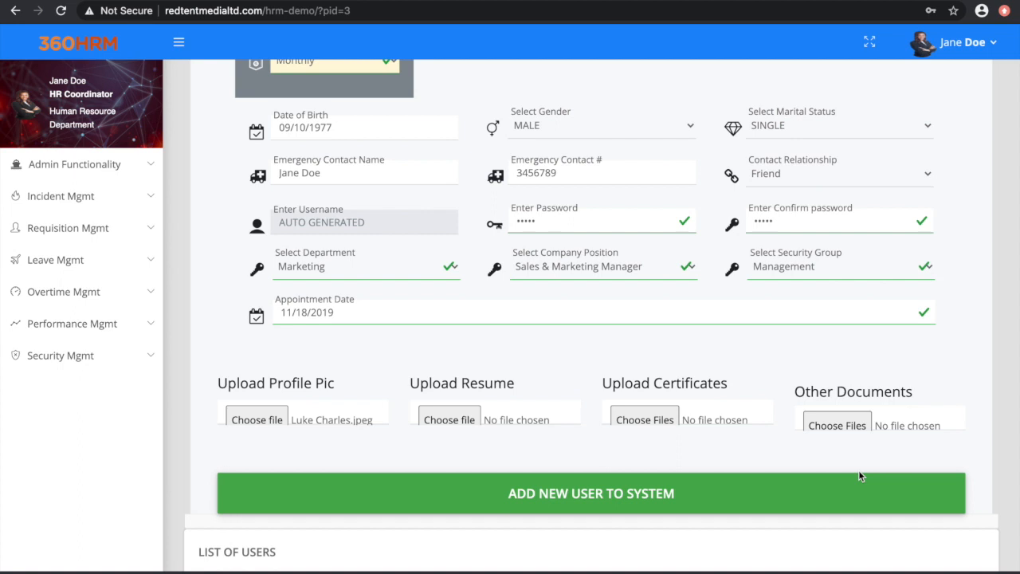
Step: Attach Resume.PDF as the employee's resume and Certificates.PDF as the certificates from the HRM DOC folder
click(445, 421)
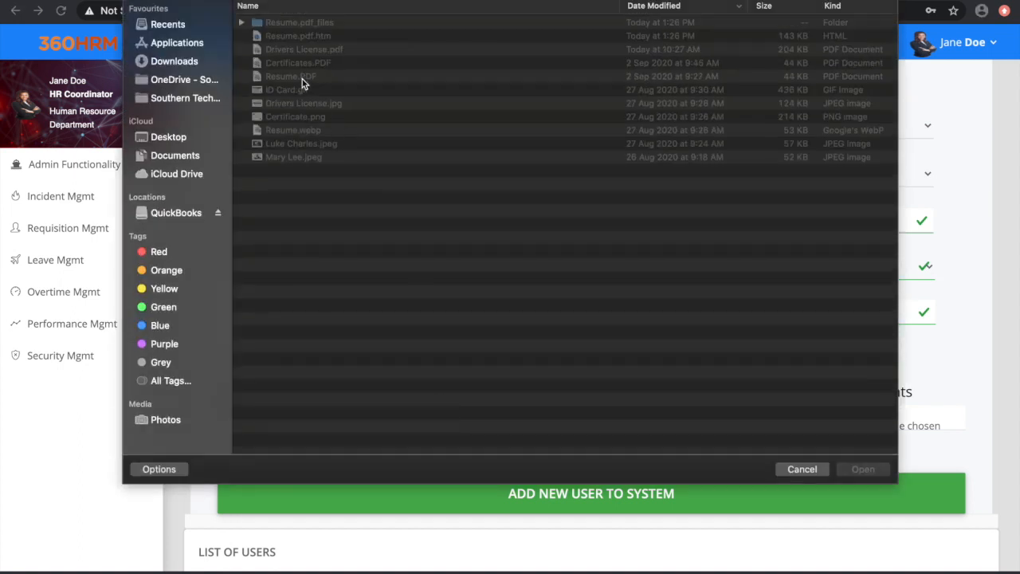
click(302, 76)
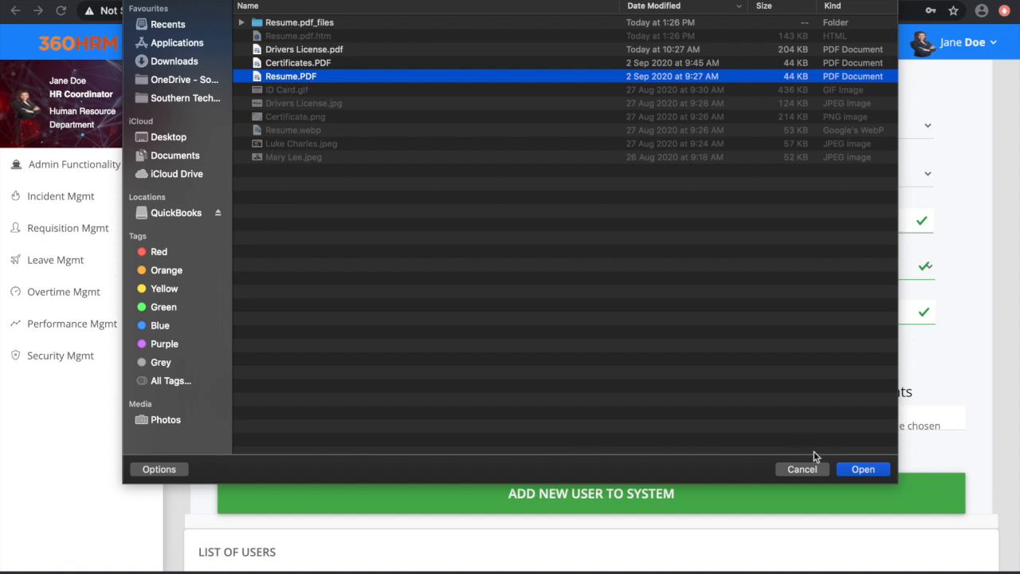
click(862, 470)
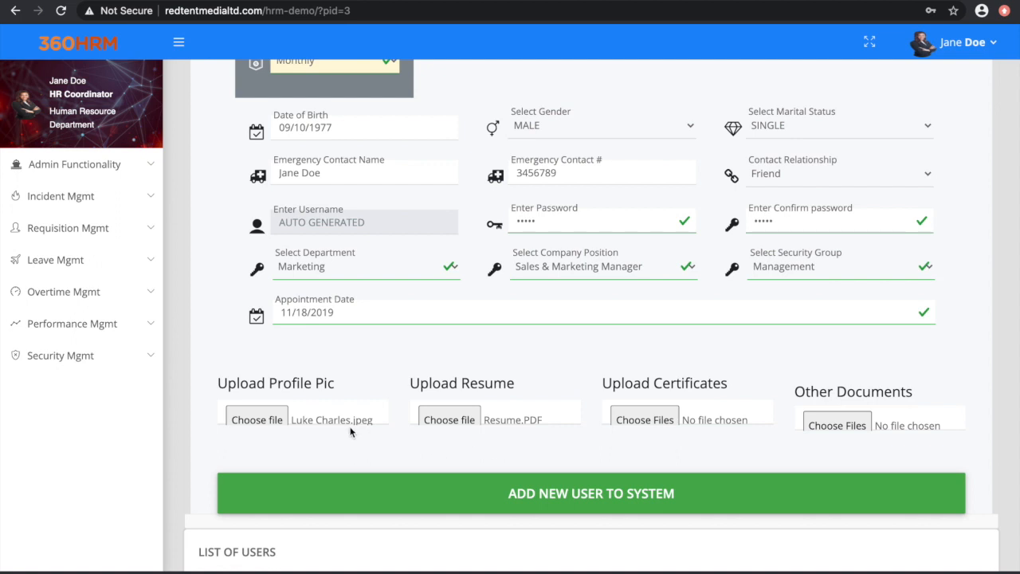
click(651, 419)
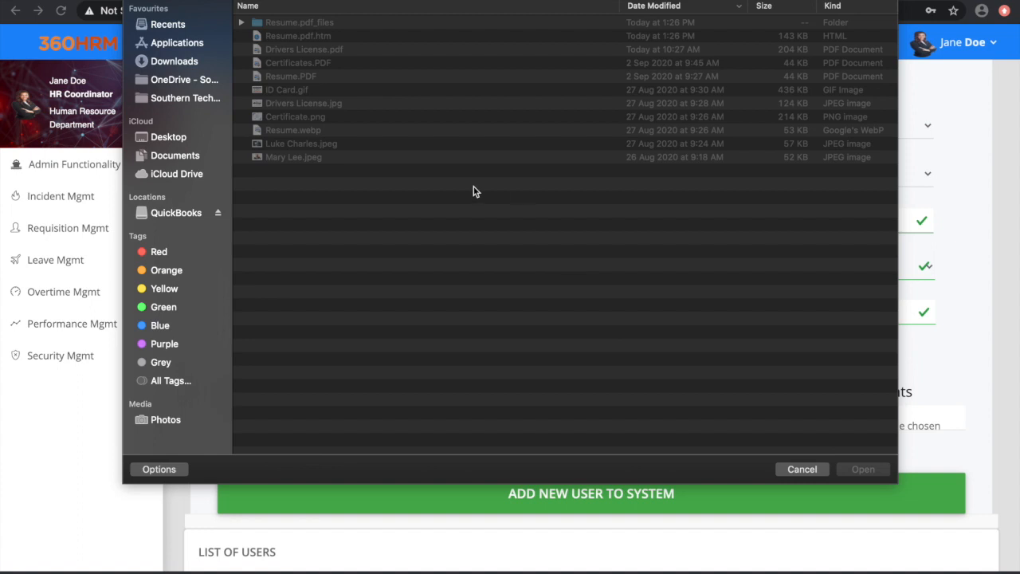
click(325, 64)
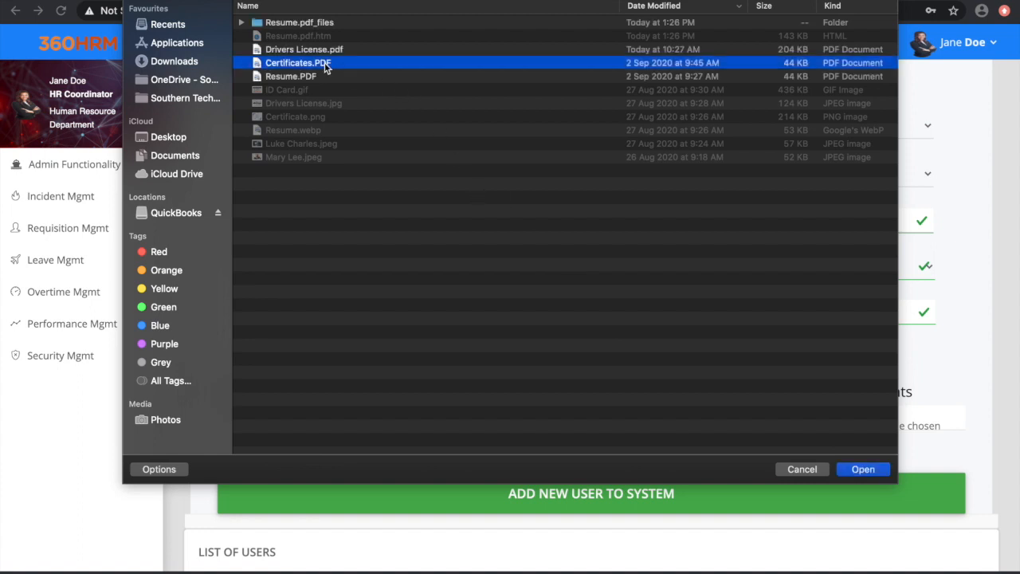
click(864, 469)
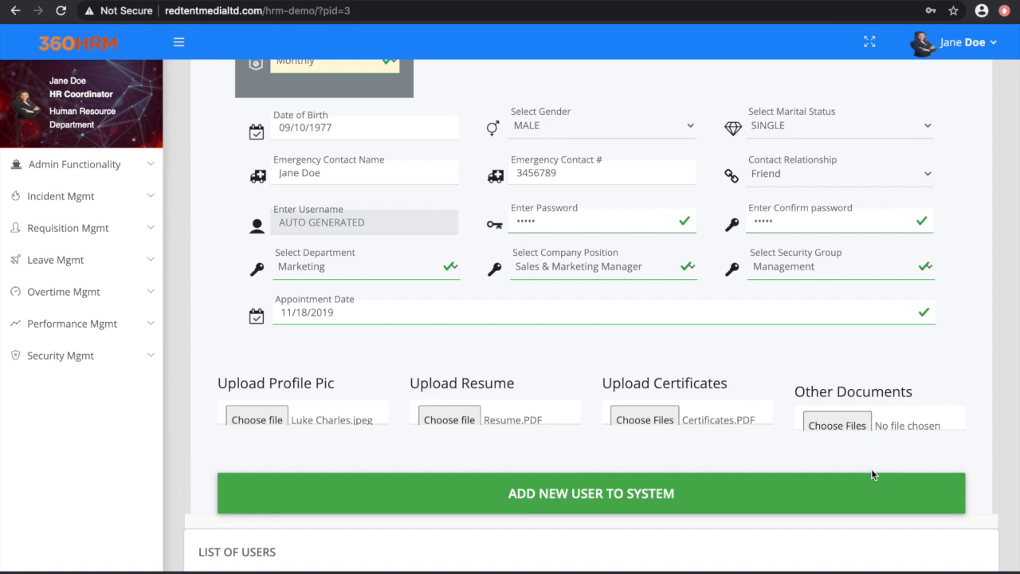
Step: Attach Drivers License.pdf from the HRM DOC folder under the employee's other documents
click(847, 425)
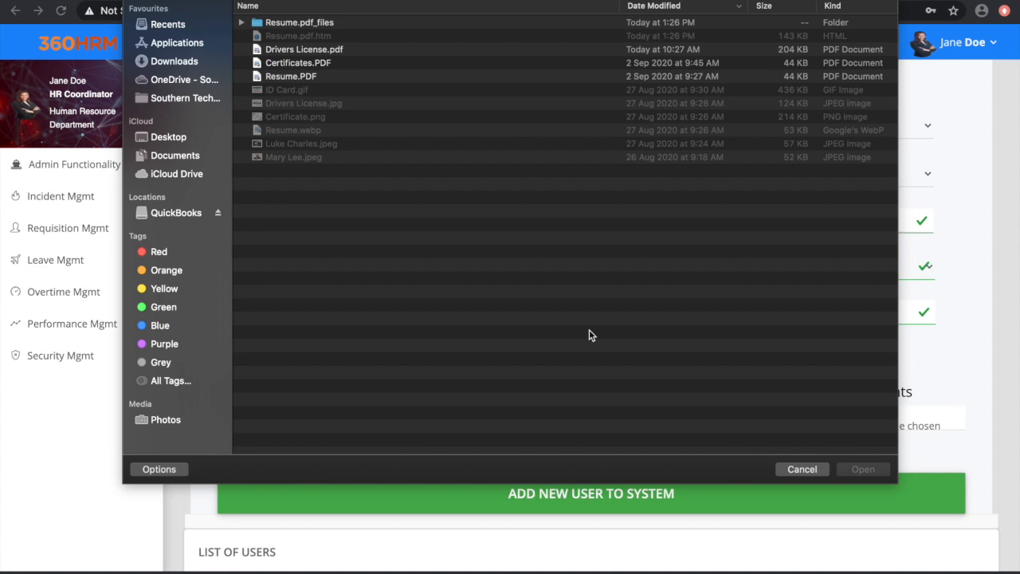
click(340, 51)
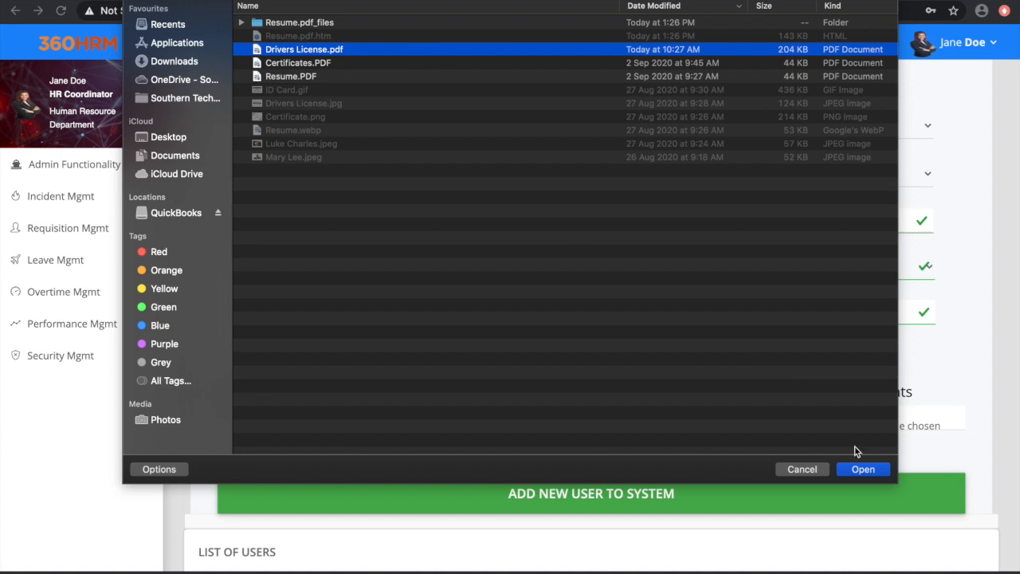
click(862, 469)
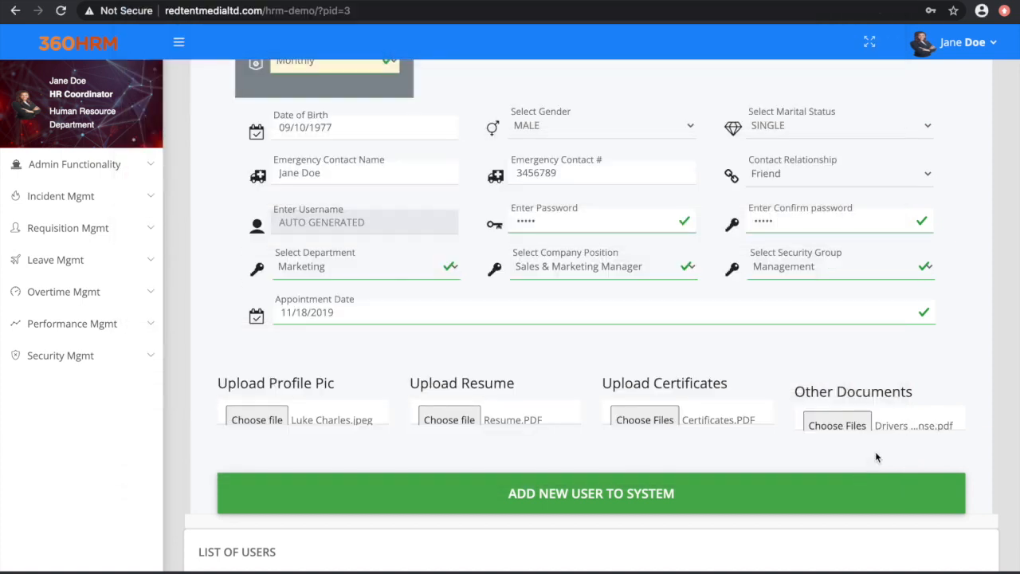
Step: Review the completed new-user form from the personal details to the uploads and add the employee to the system
scroll(875, 451, down, 1)
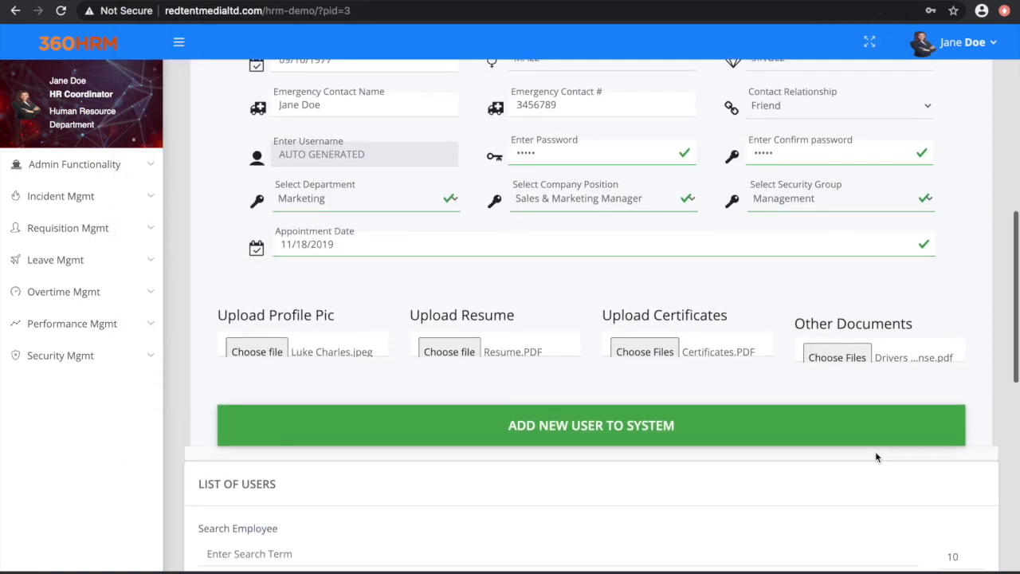
click(622, 432)
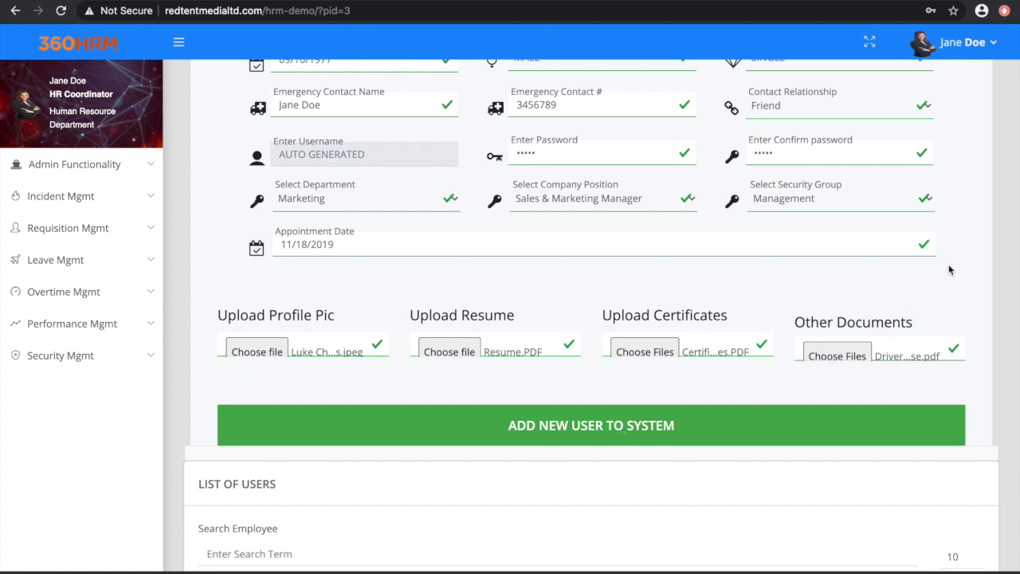
scroll(679, 308, up, 2)
scroll(680, 308, up, 6)
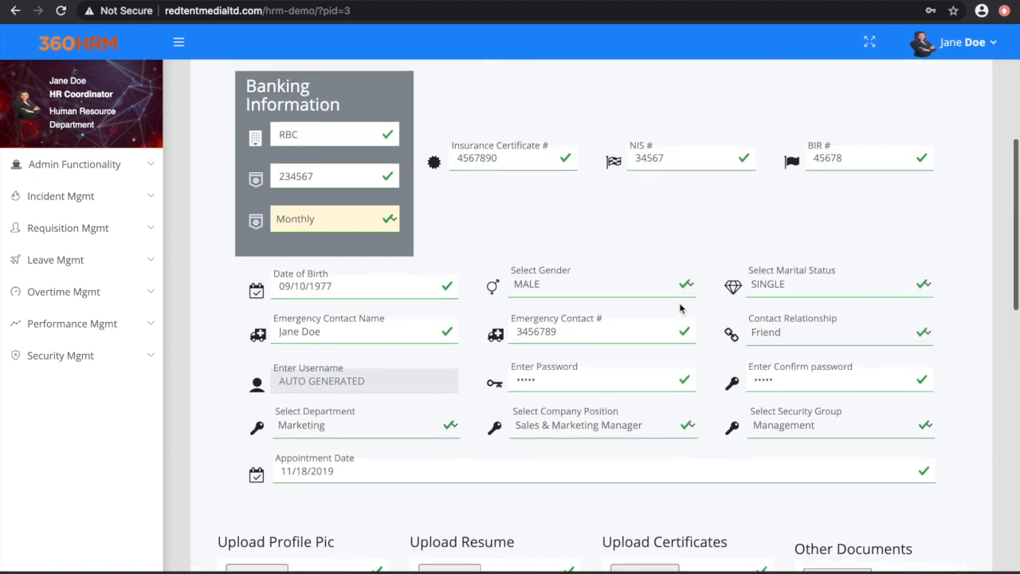
scroll(679, 301, up, 2)
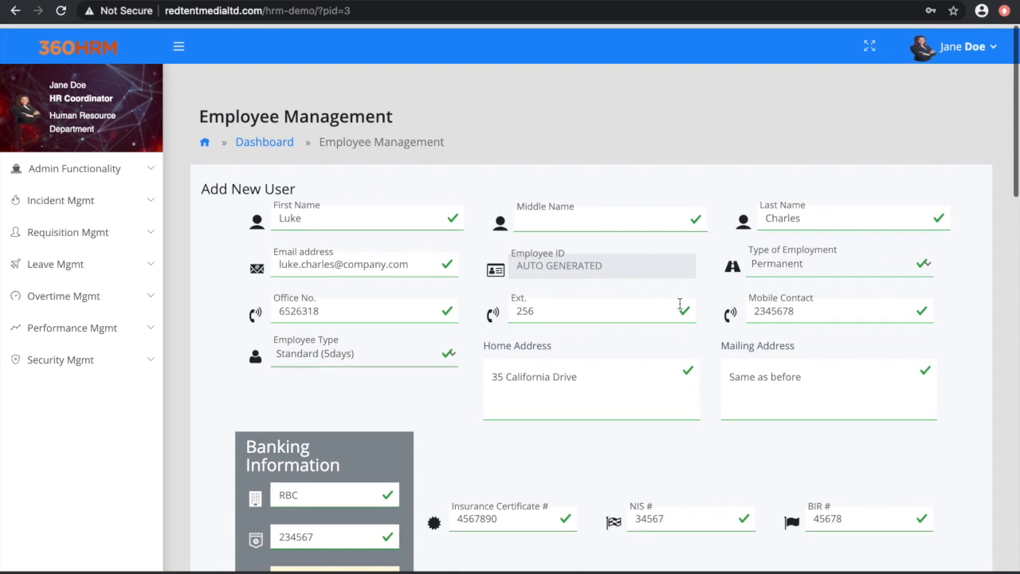
scroll(679, 303, down, 9)
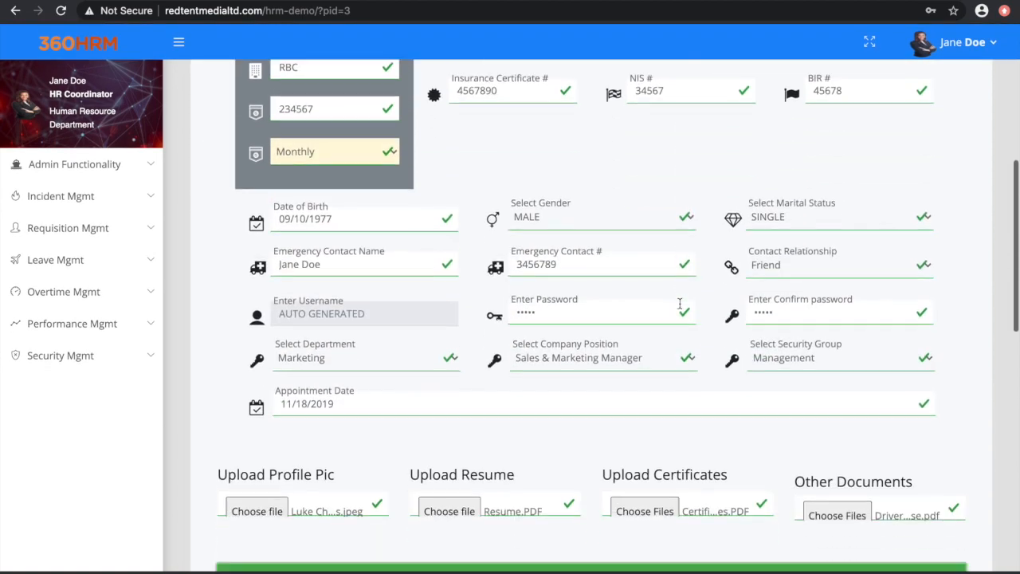
scroll(679, 303, down, 1)
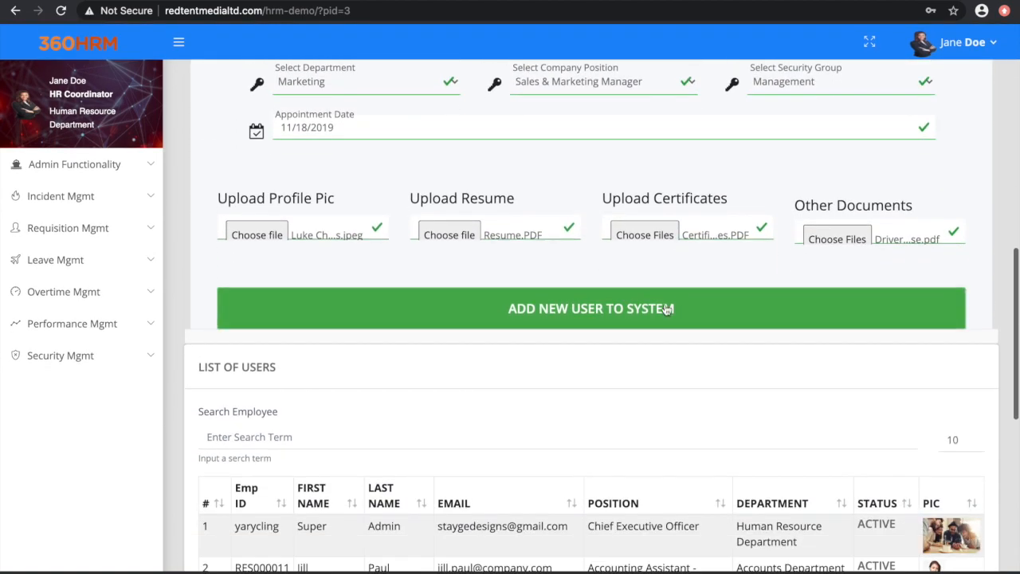
click(625, 318)
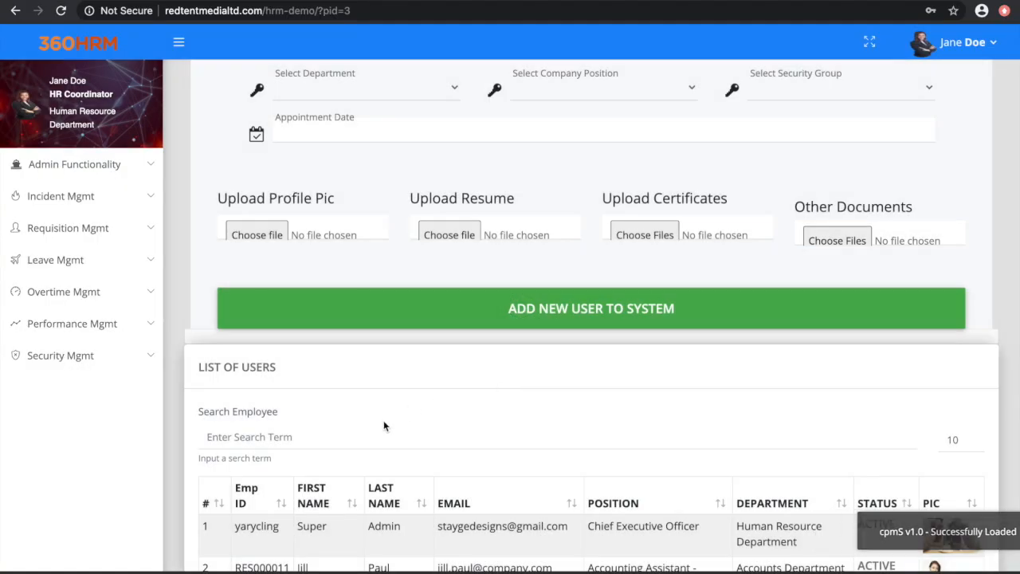
Step: Search the list of users by the new employee's first name and open their profile to review the saved details
click(352, 438)
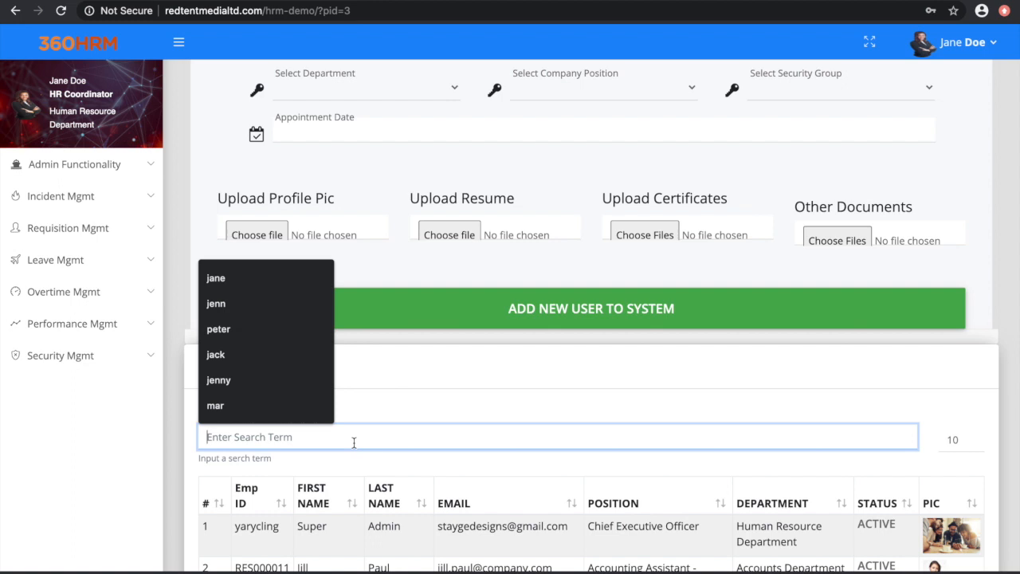
text(luke)
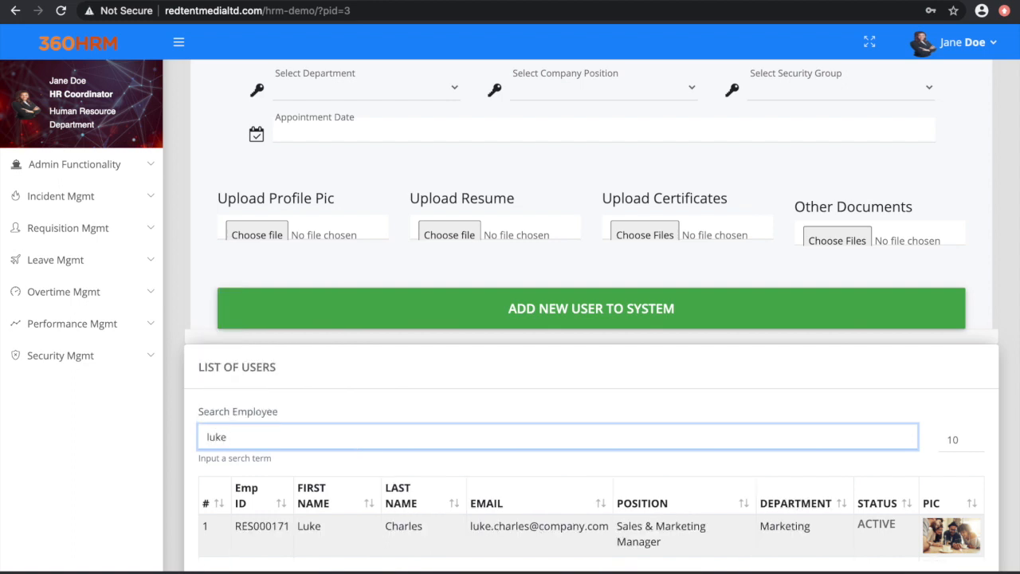
scroll(510, 319, down, 1)
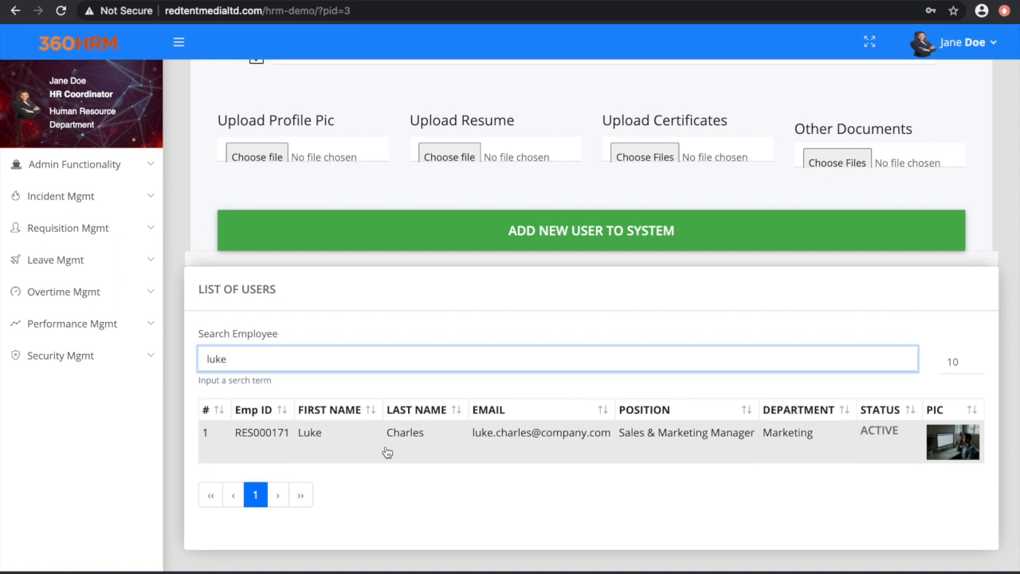
click(558, 442)
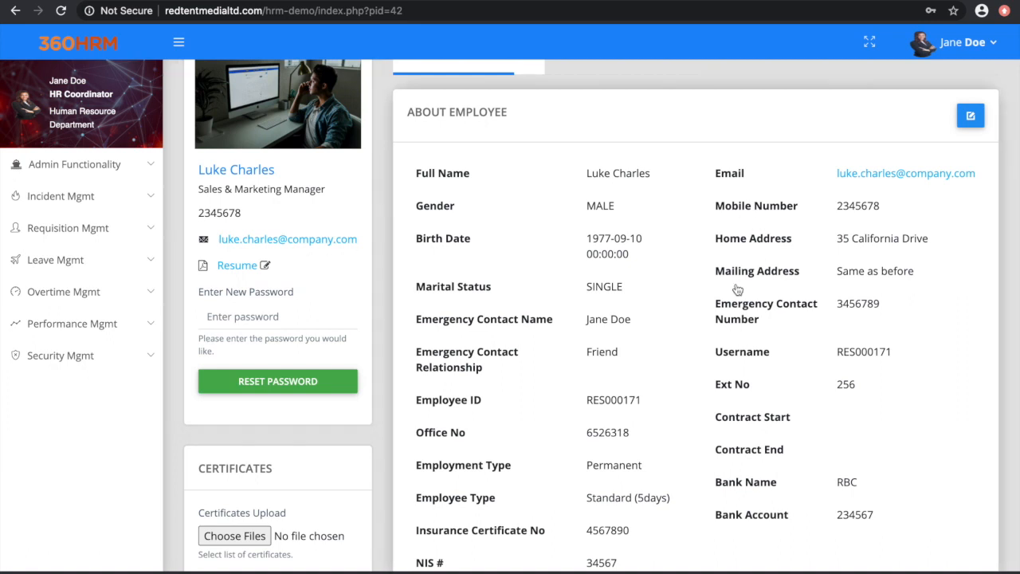
scroll(737, 290, down, 1)
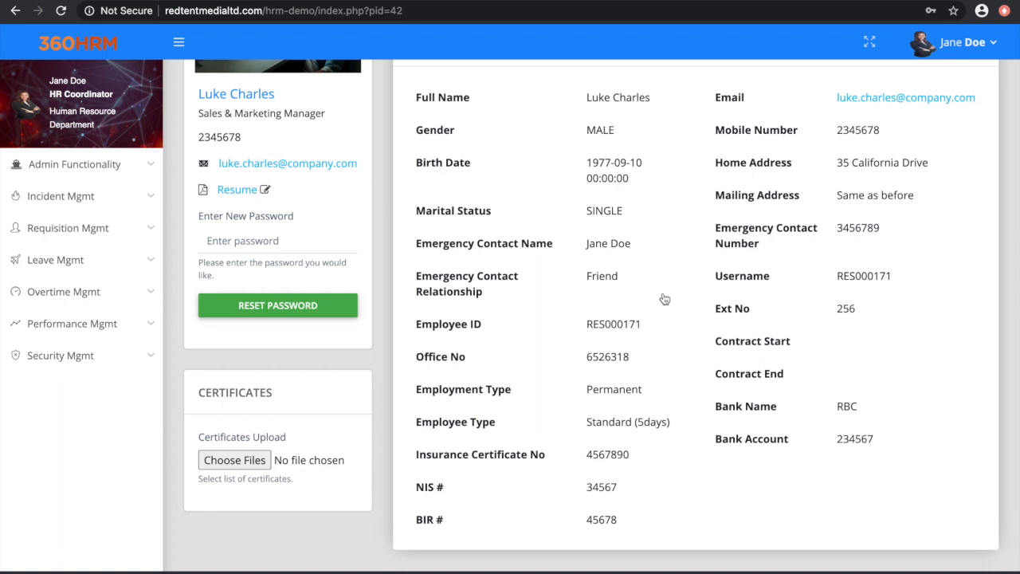
scroll(663, 298, up, 1)
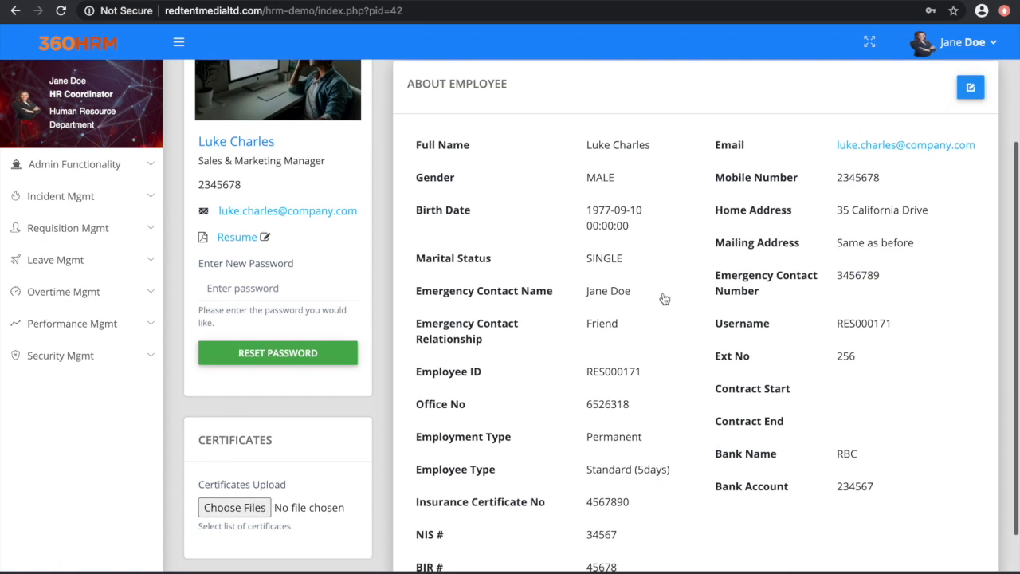